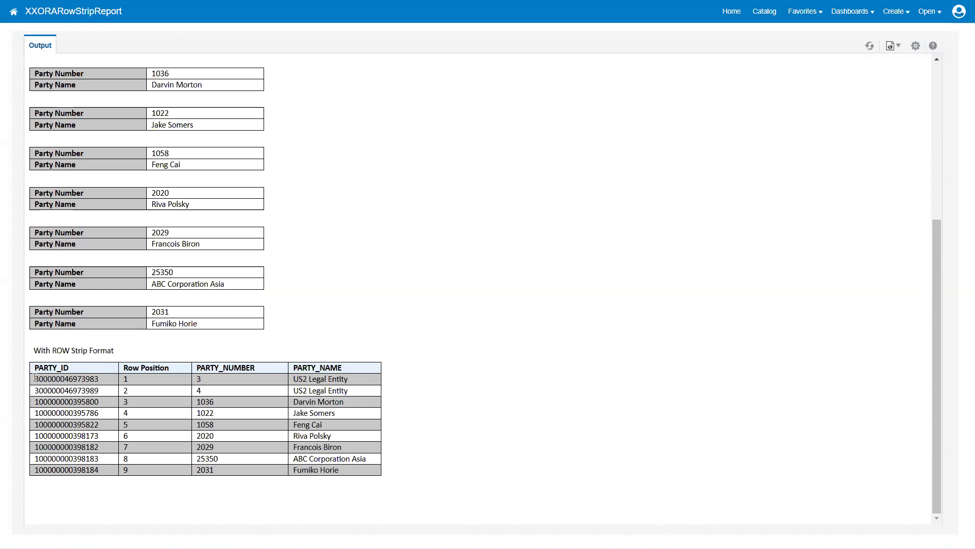
Inspect the unformatted party table output, selecting its PARTY_ID header and top rows
left_click_drag(33, 373, 99, 382)
left_click(99, 385)
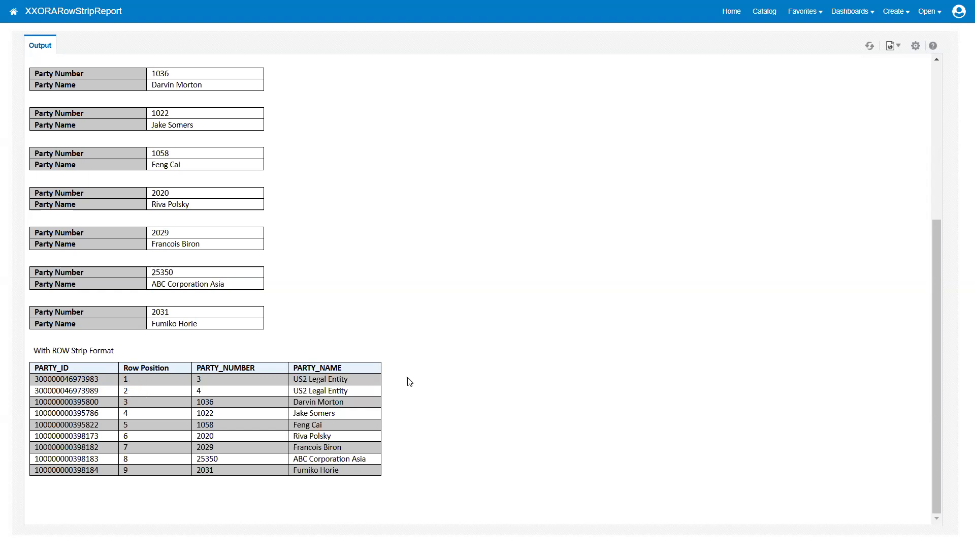
left_click_drag(936, 369, 904, 258)
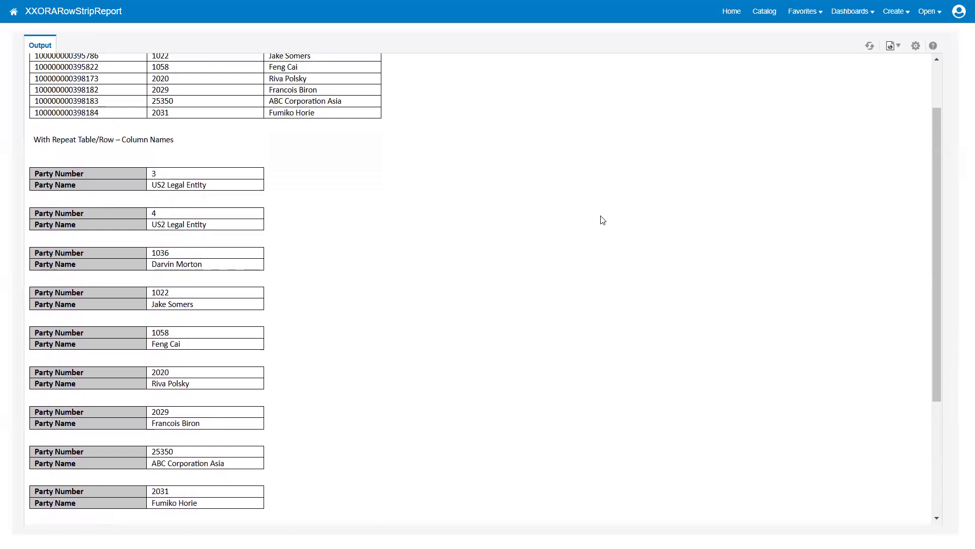
left_click_drag(936, 154, 936, 63)
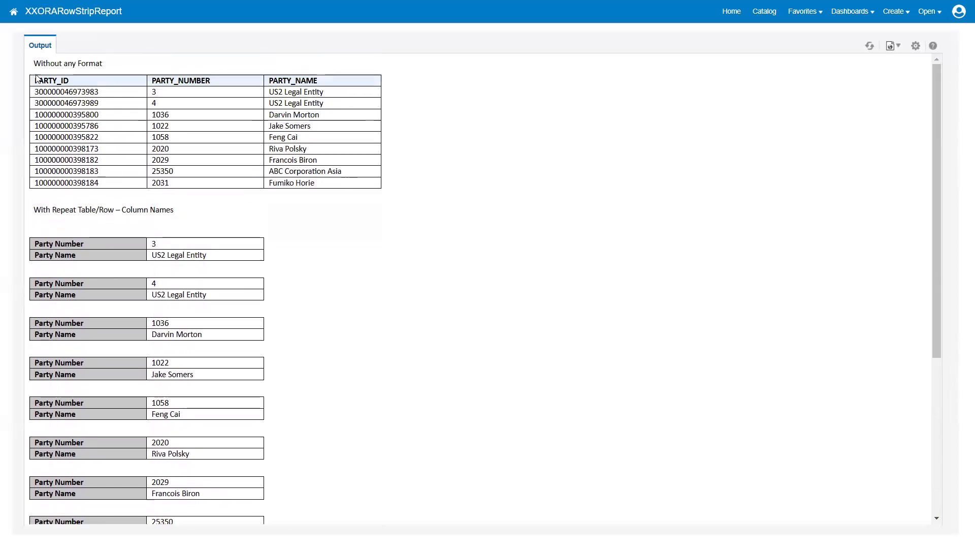
left_click_drag(34, 78, 358, 184)
left_click(439, 218)
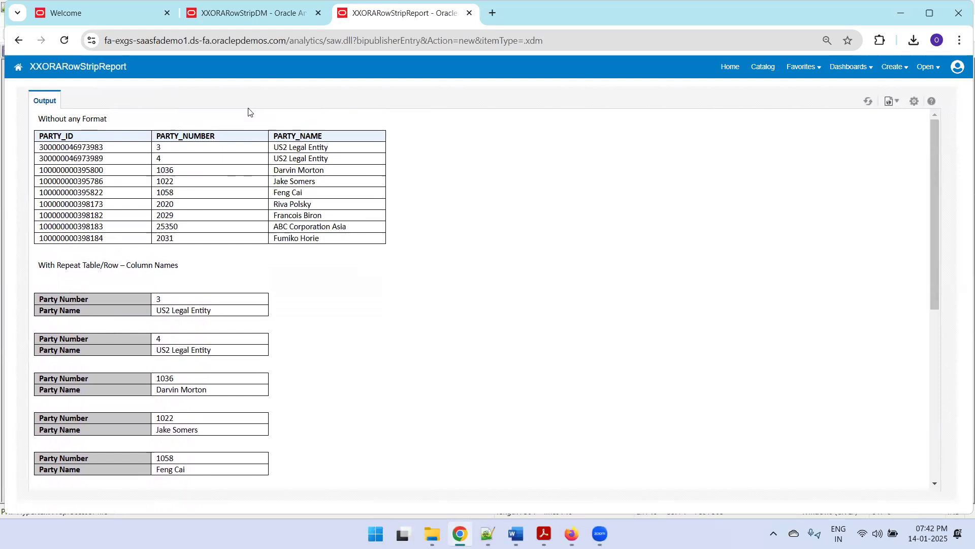
Copy the SupplierDetailsQ SQL from XXORARowStripDM without changes and return to Home
left_click(256, 12)
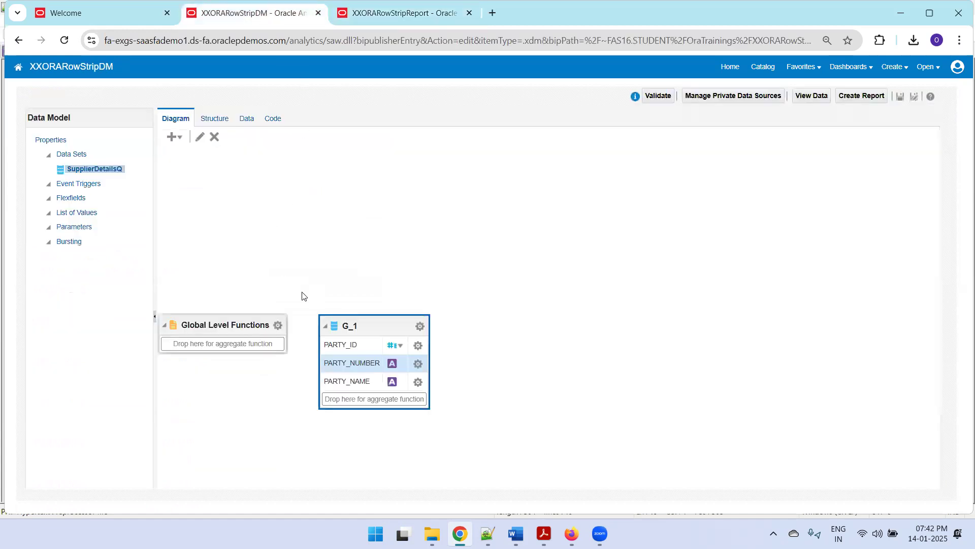
left_click(199, 137)
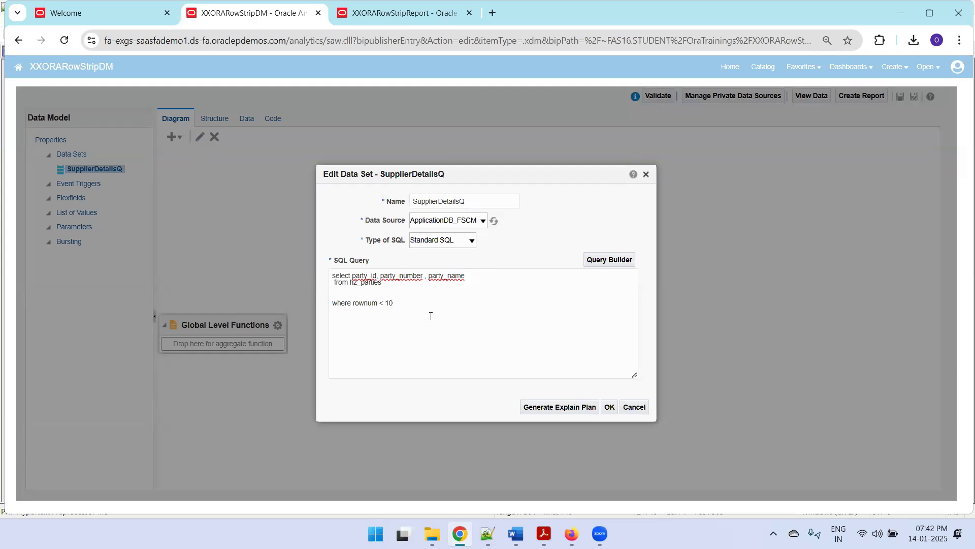
left_click(447, 328)
key("ctrl+a")
left_click(447, 328)
key("ctrl+a")
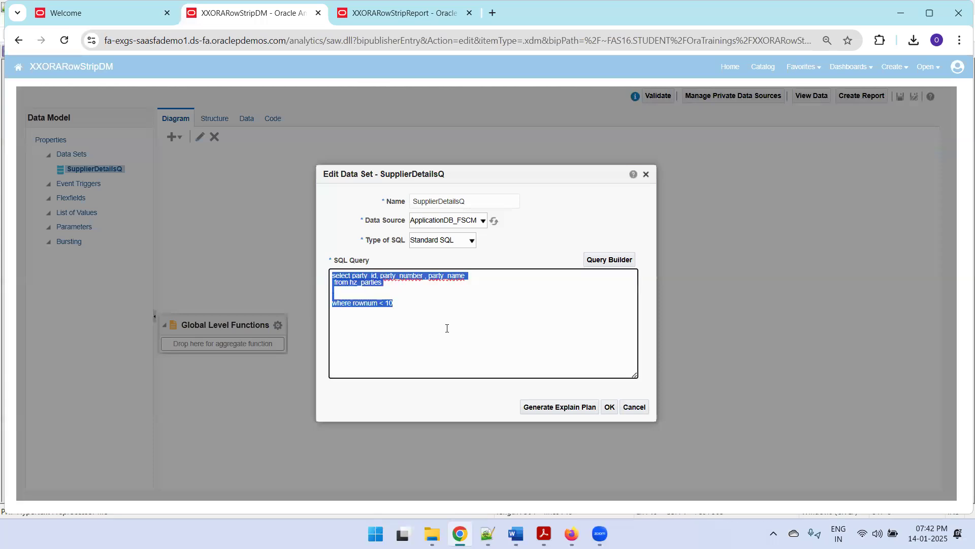
left_click(633, 409)
left_click(730, 66)
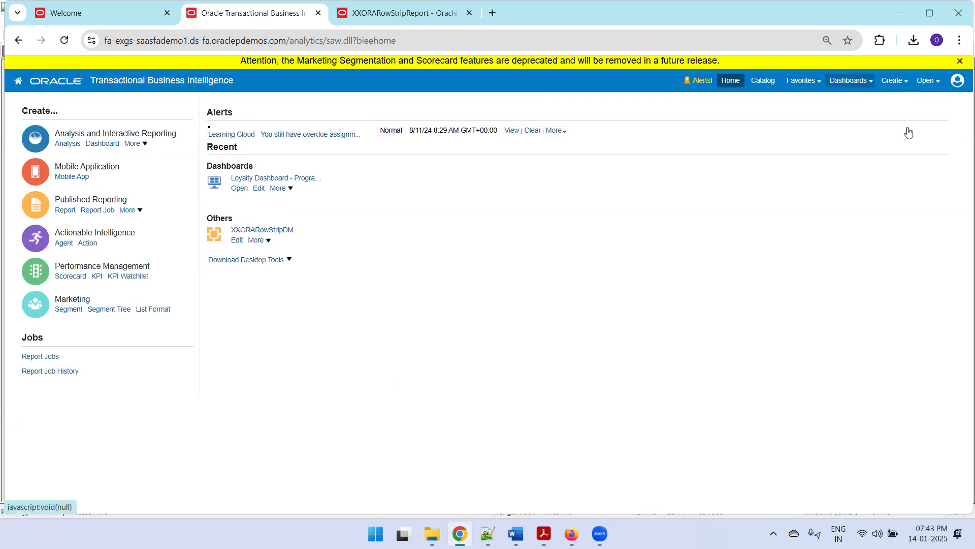
Start a new data model and save it in OraTrainings as XXORARowStripTrainDM
left_click(893, 81)
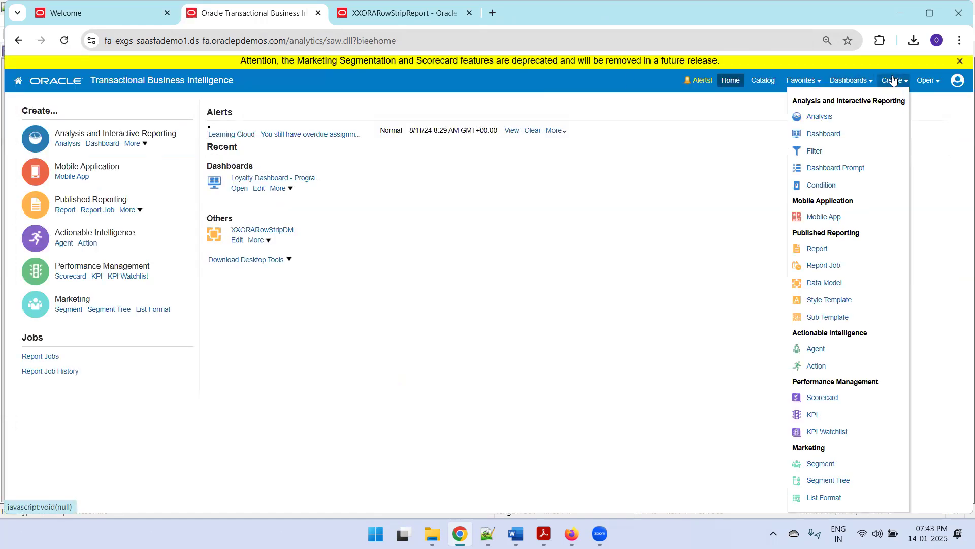
left_click(826, 283)
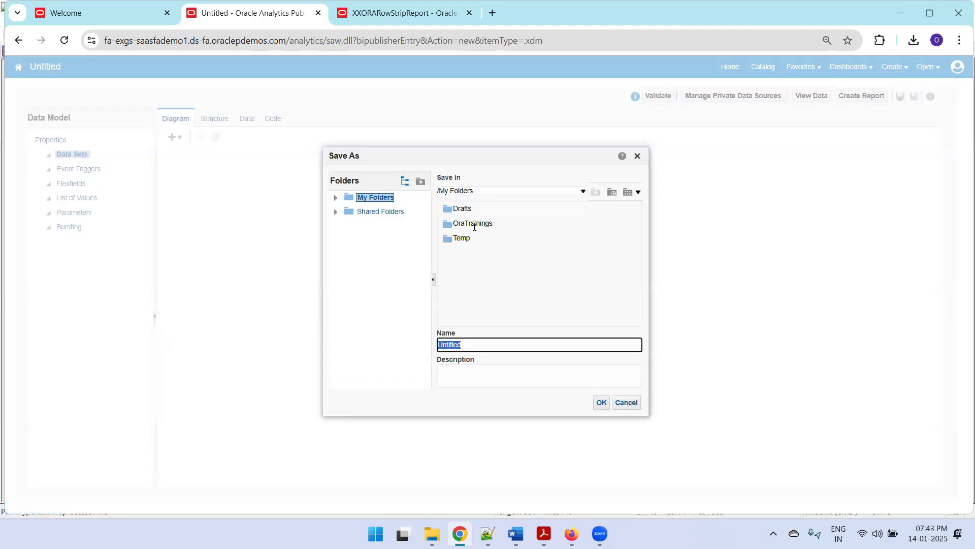
double_click(474, 226)
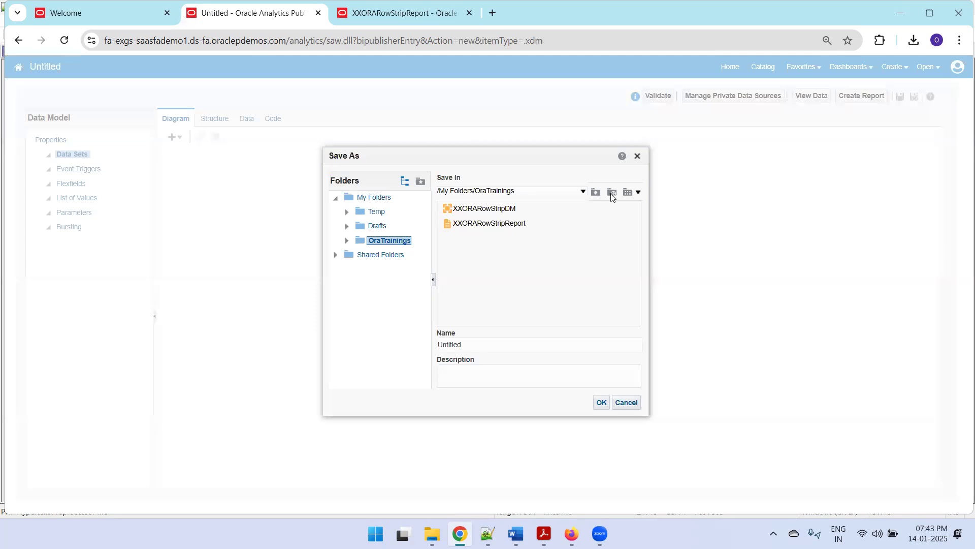
double_click(477, 344)
type("XXORARowStripTrainDM")
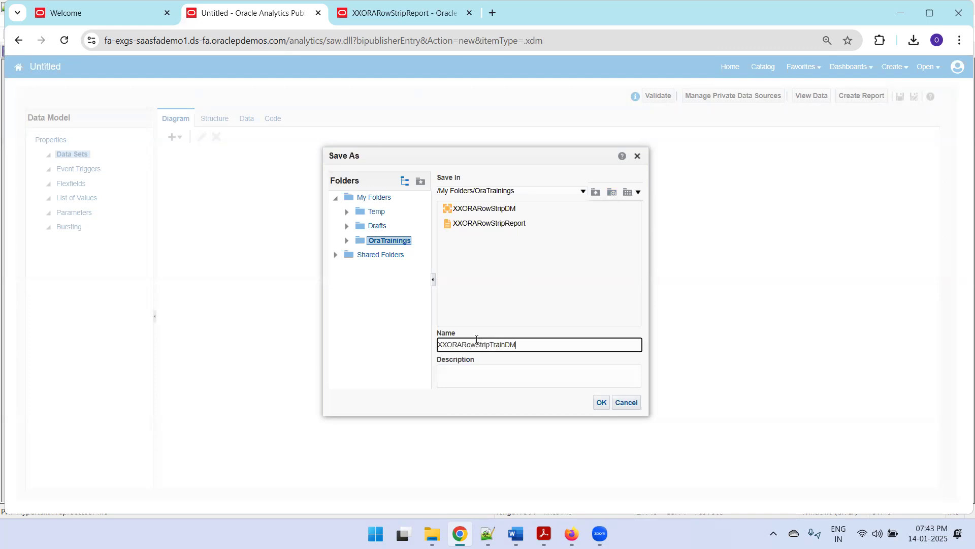
left_click(602, 401)
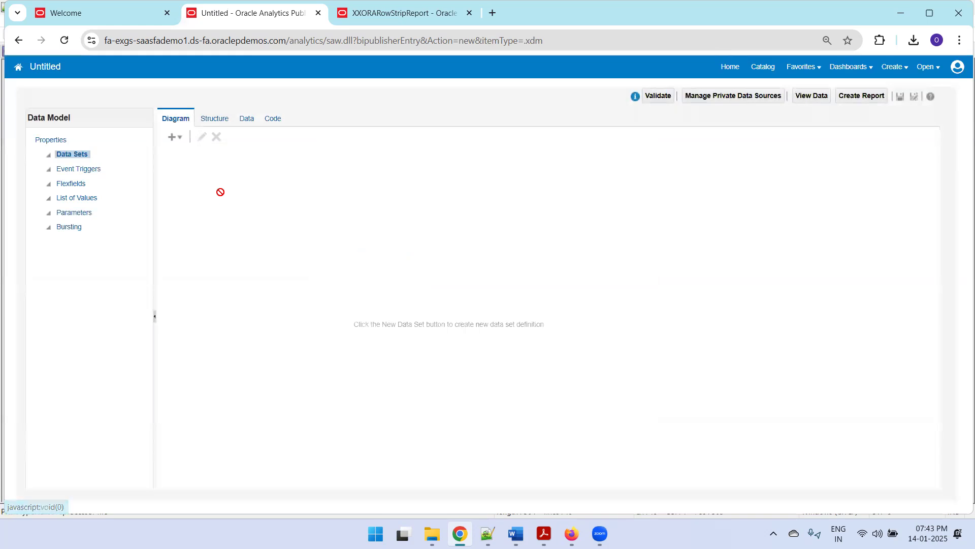
Add SQL data set 'Query' on ApplicationDB_FSCM with the pasted party SQL, then save
left_click(174, 138)
left_click(193, 149)
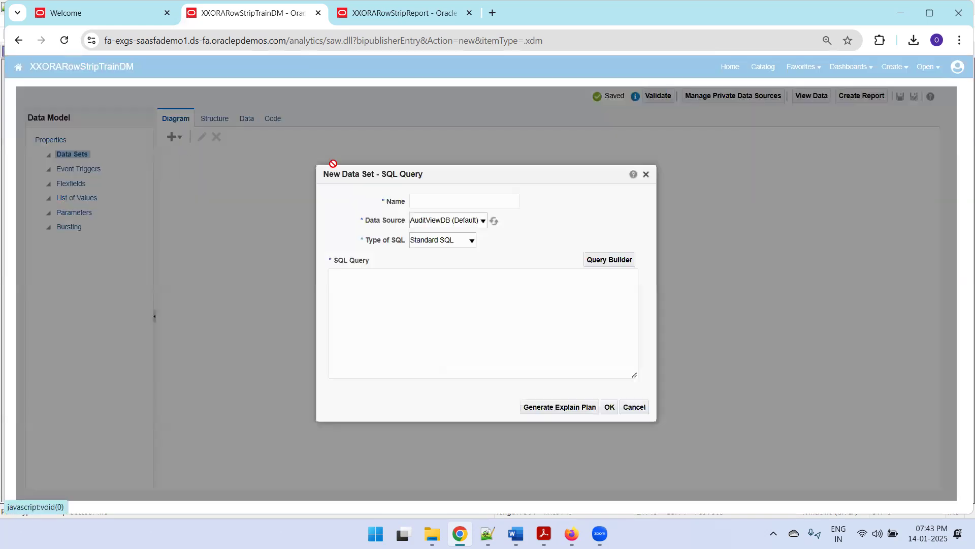
left_click(441, 203)
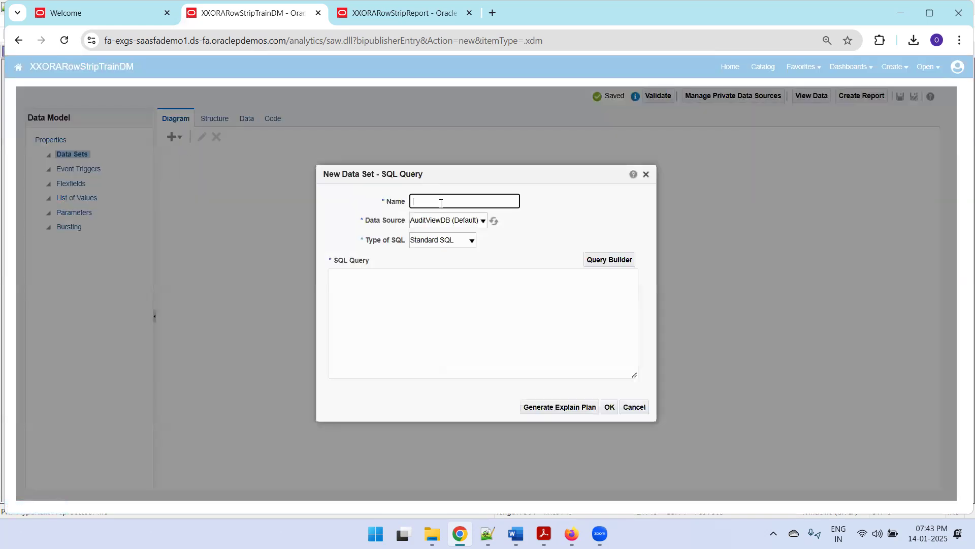
type("Query")
key("Tab")
key("Up")
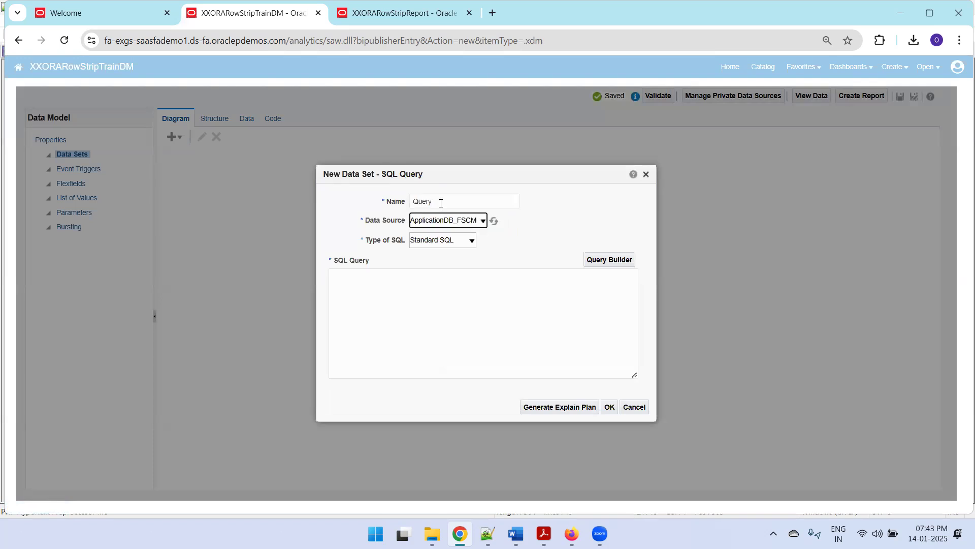
left_click(454, 307)
type("select party_id, party_number, party_name from hz_parties  where rownum < 10")
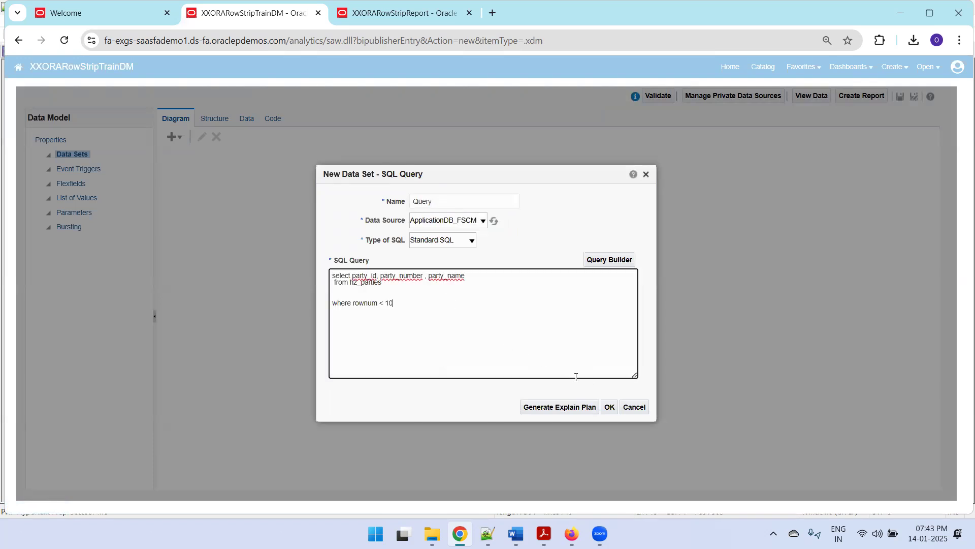
left_click(609, 406)
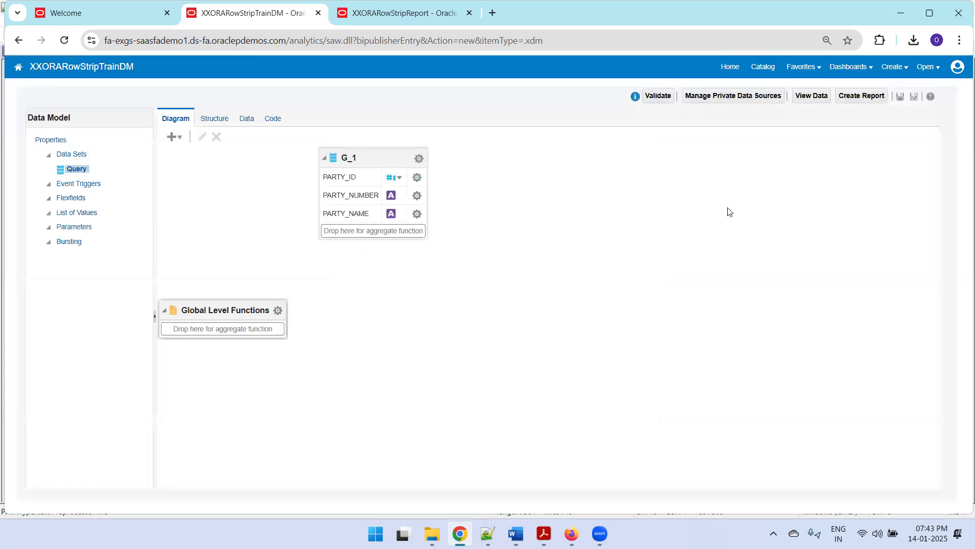
left_click(898, 96)
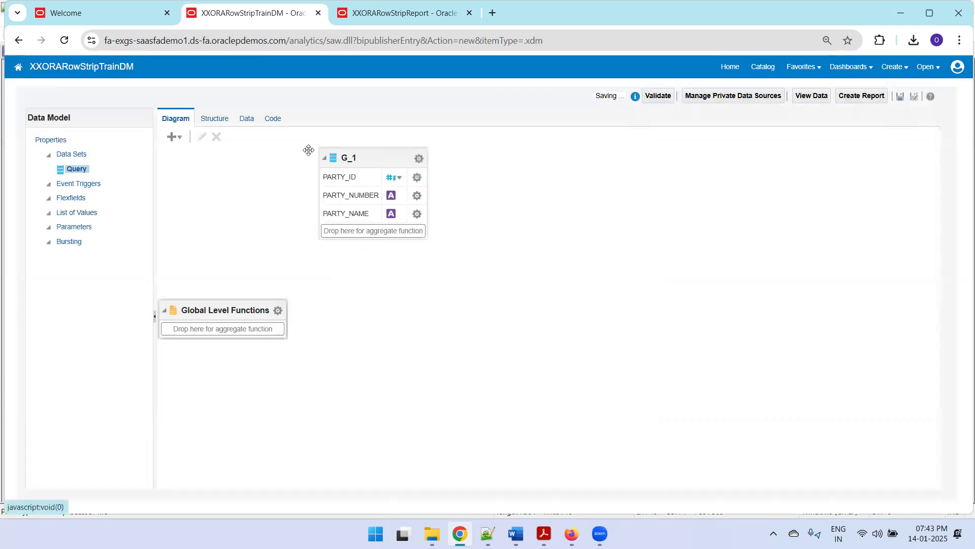
Preview the Query data as a table showing up to 50 rows
left_click(246, 119)
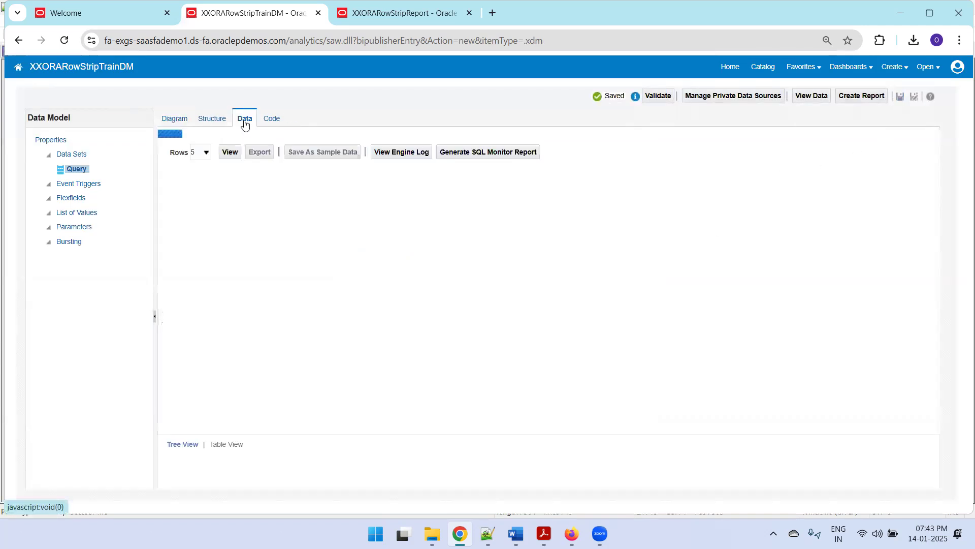
left_click(231, 144)
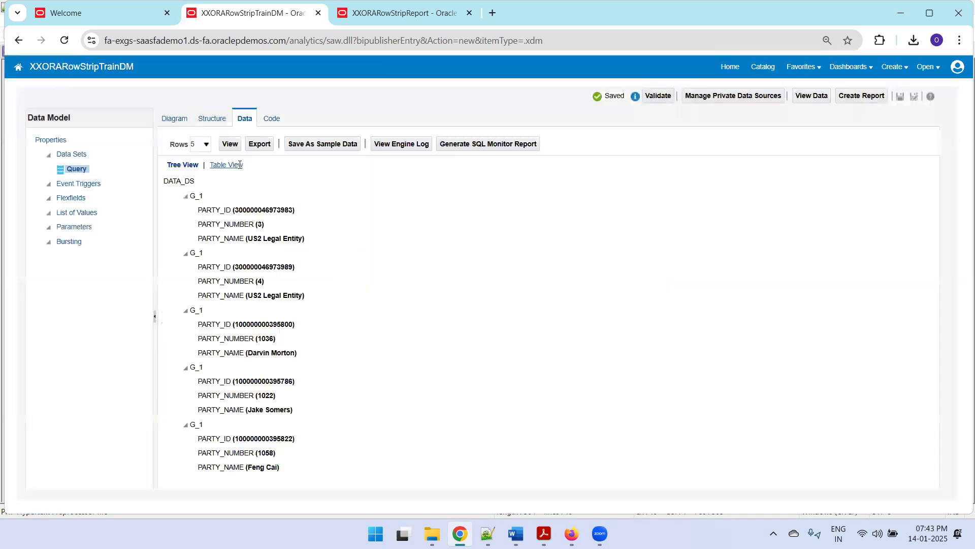
left_click(227, 165)
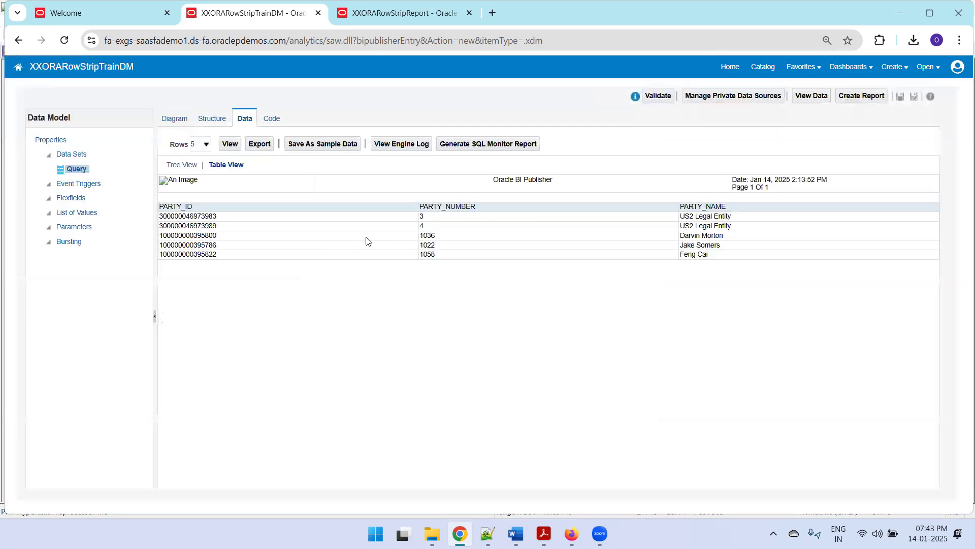
left_click(200, 145)
left_click(197, 191)
left_click(230, 144)
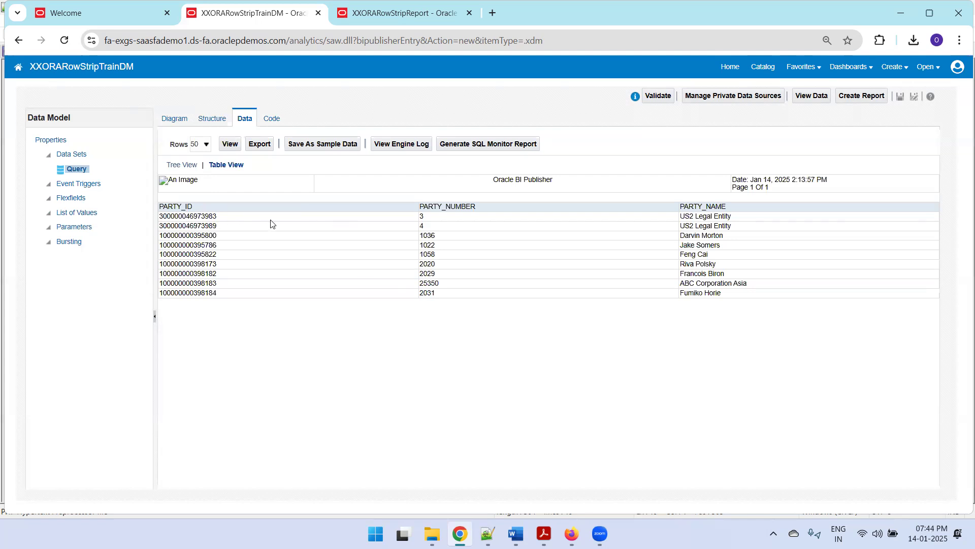
Export the preview data as XML and show the downloaded file in its folder
left_click(255, 145)
left_click(914, 40)
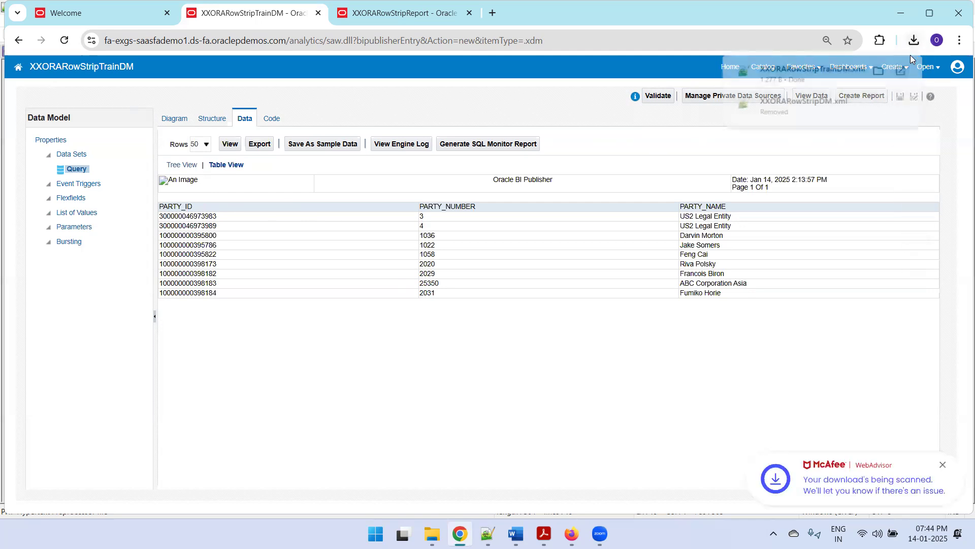
left_click(885, 71)
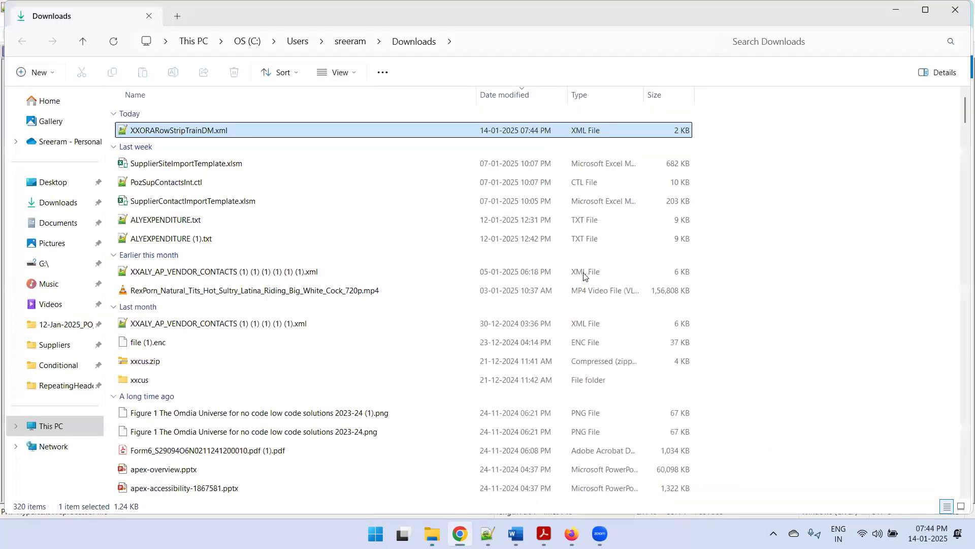
Open XXORARowStripTrainDM.xml from the ROWStriping folder, then start a blank Word document
left_click(460, 533)
mouse_move(432, 533)
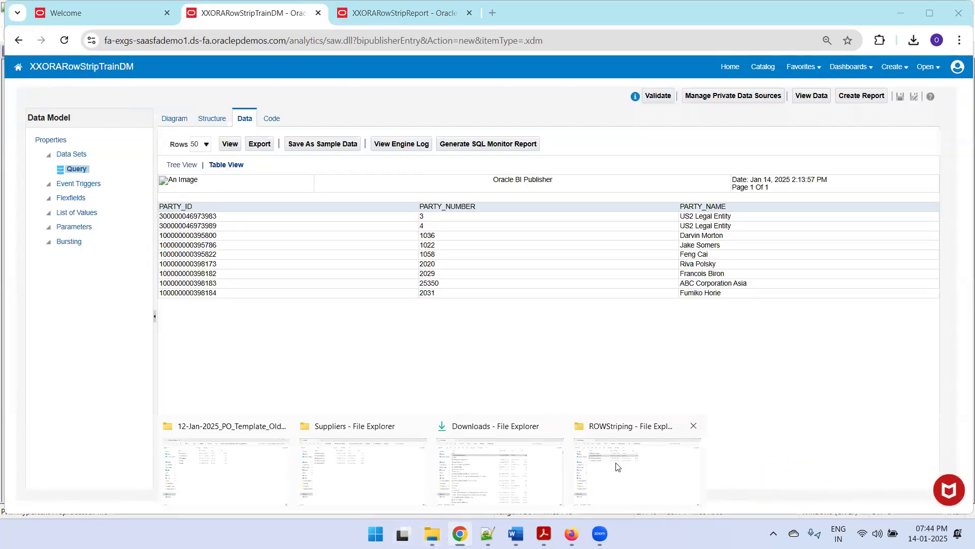
left_click(637, 467)
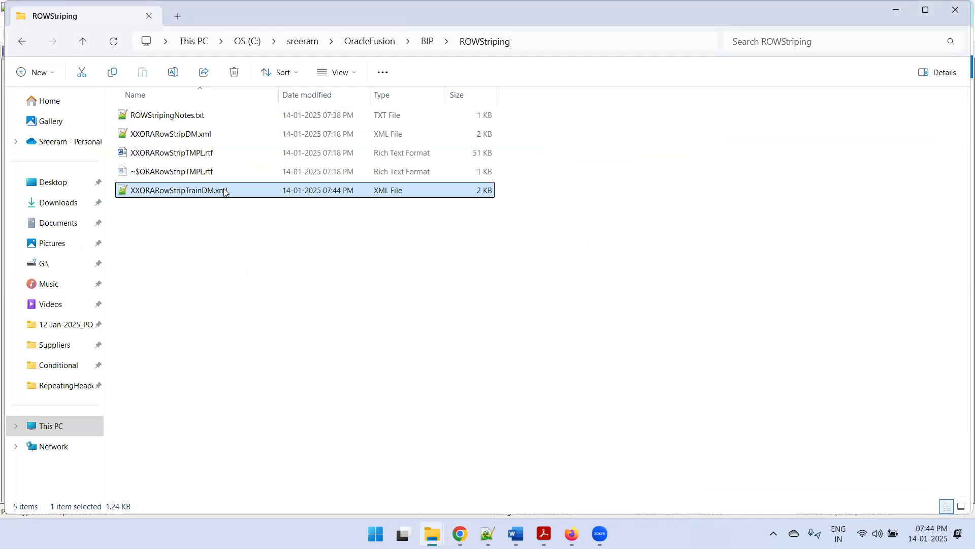
double_click(229, 189)
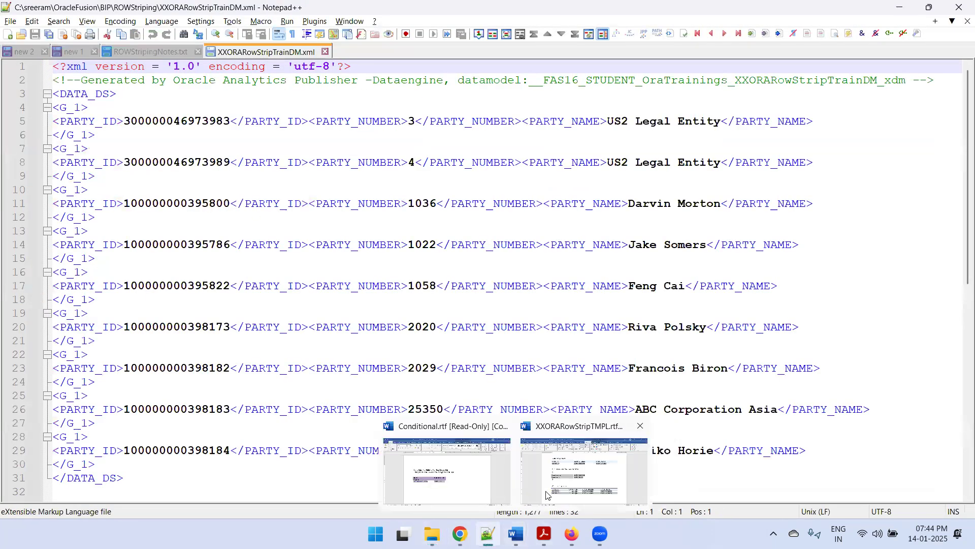
left_click(590, 467)
key("ctrl+n")
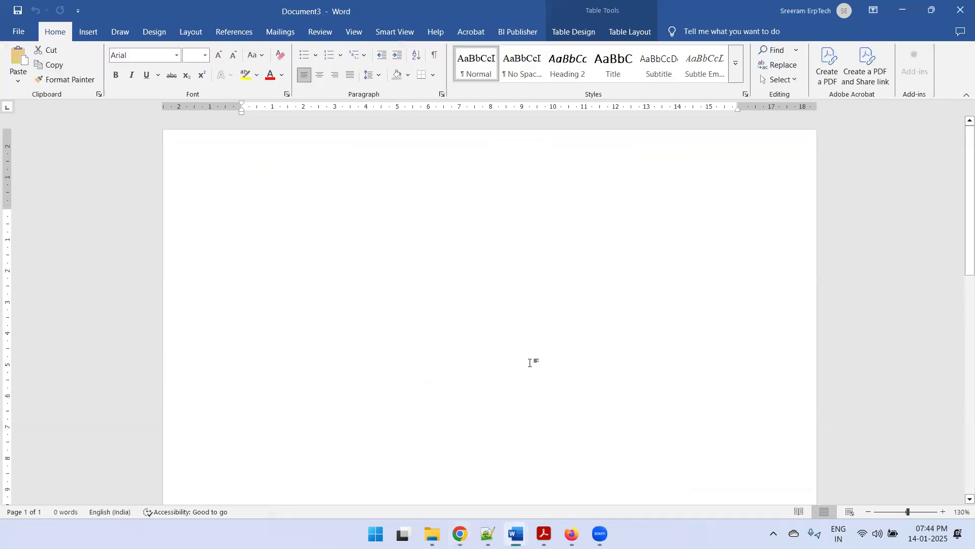
Save the new document as XXORARowStripTrainTMPL.rtf in Rich Text Format in ROWStriping
key("ctrl+s")
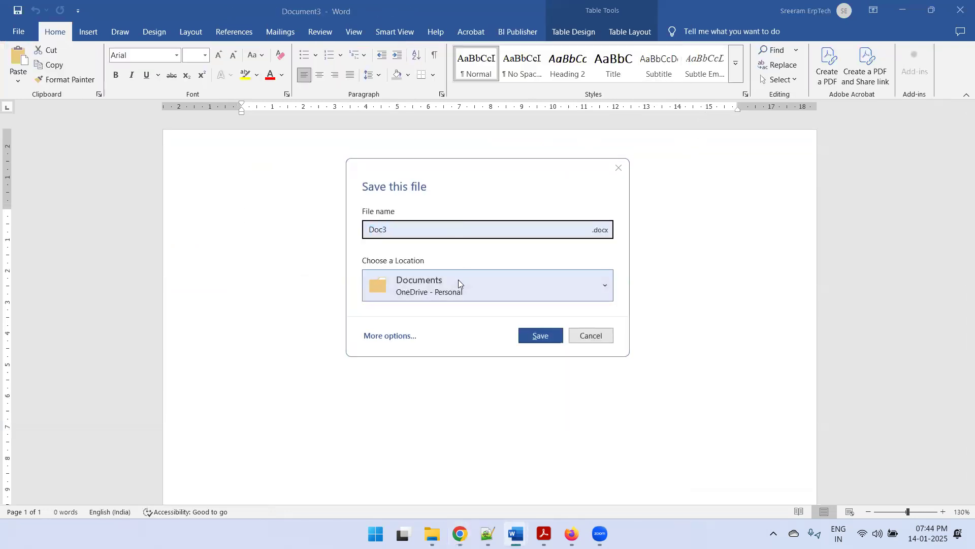
key("alt+Tab")
key("alt+Tab")
key("alt+Tab")
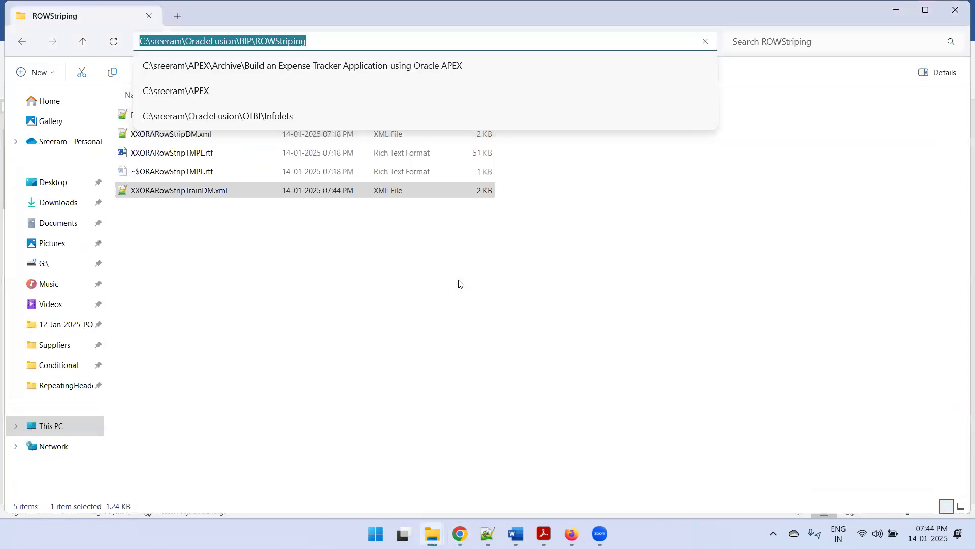
key("alt+Tab")
left_click(390, 335)
left_click(279, 319)
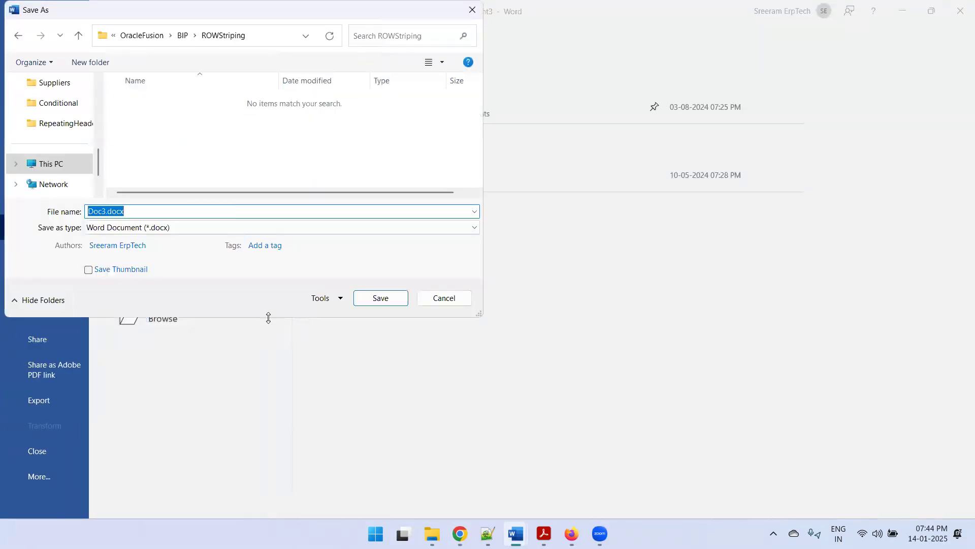
type("XX")
key("Down")
key("Down")
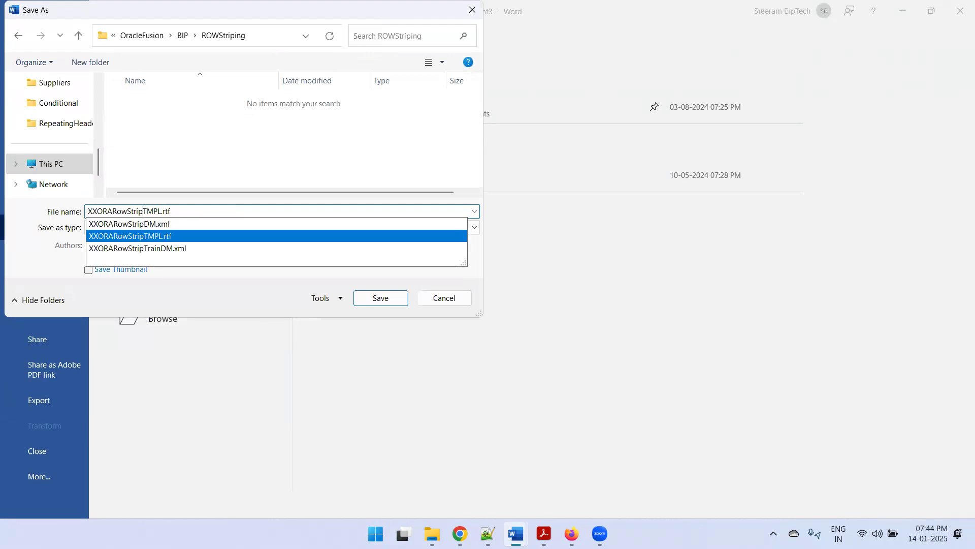
key("Escape")
key("Delete")
key("Delete")
key("Delete")
key("Delete")
key("Delete")
key("Delete")
key("Delete")
key("Delete")
type("TrainTMP")
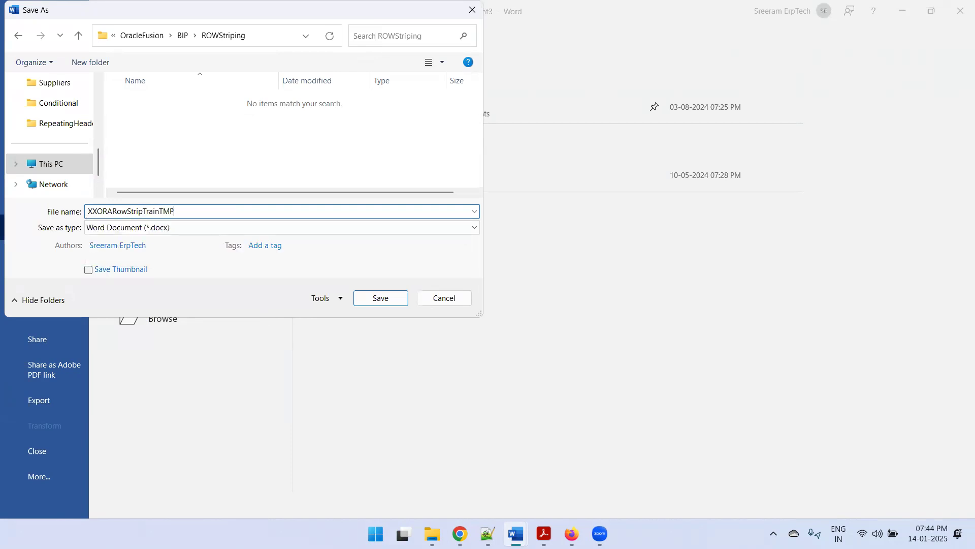
key("Tab")
key("r")
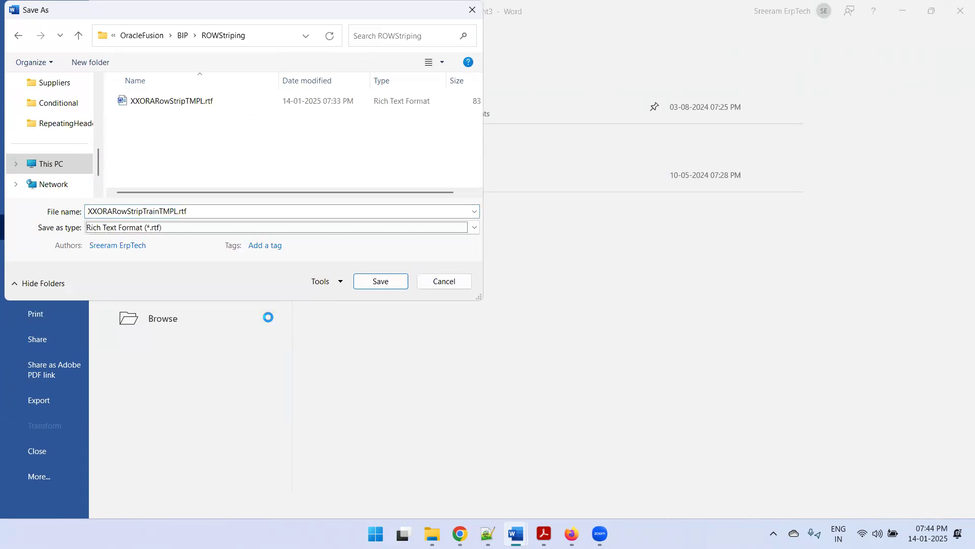
key("Return")
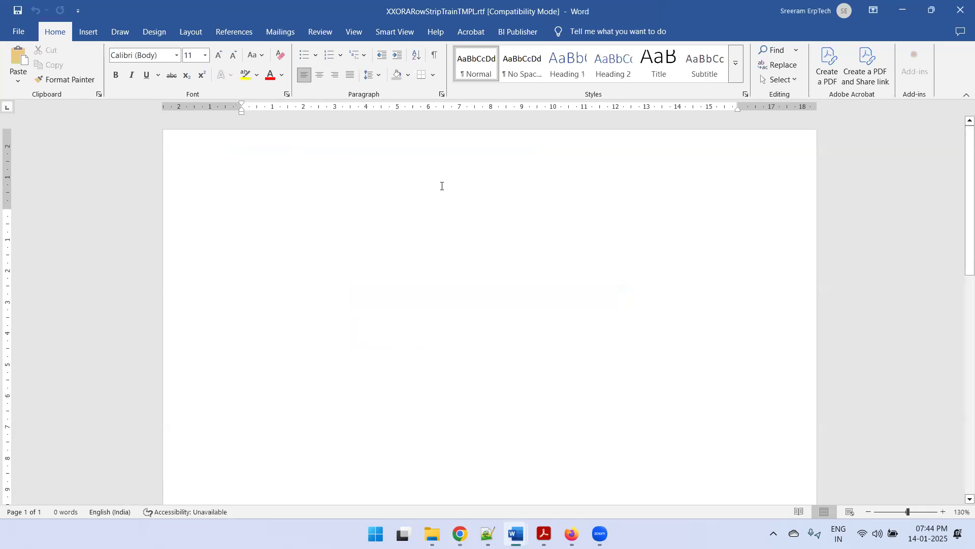
left_click(508, 34)
Load XXORARowStripTrainDM.xml as the template's sample XML data
left_click(208, 74)
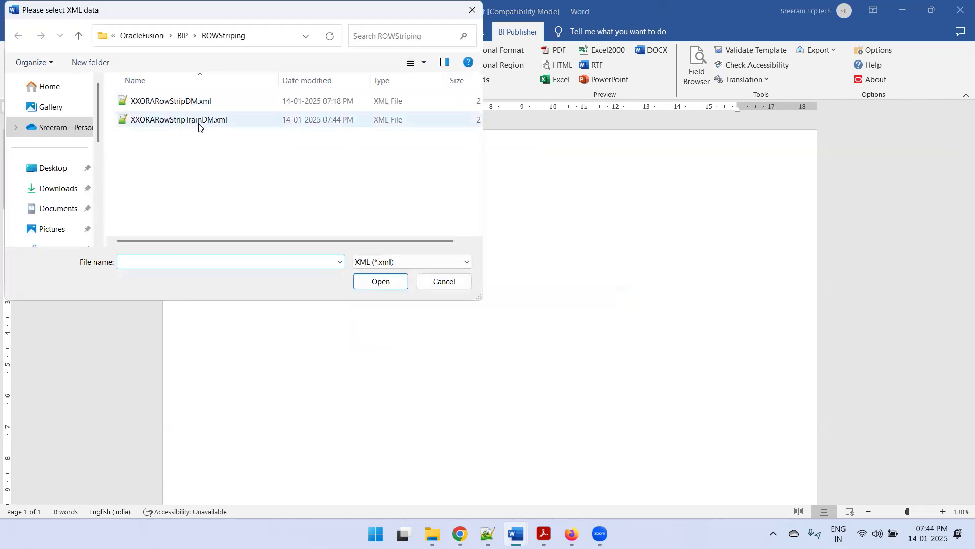
left_click(186, 124)
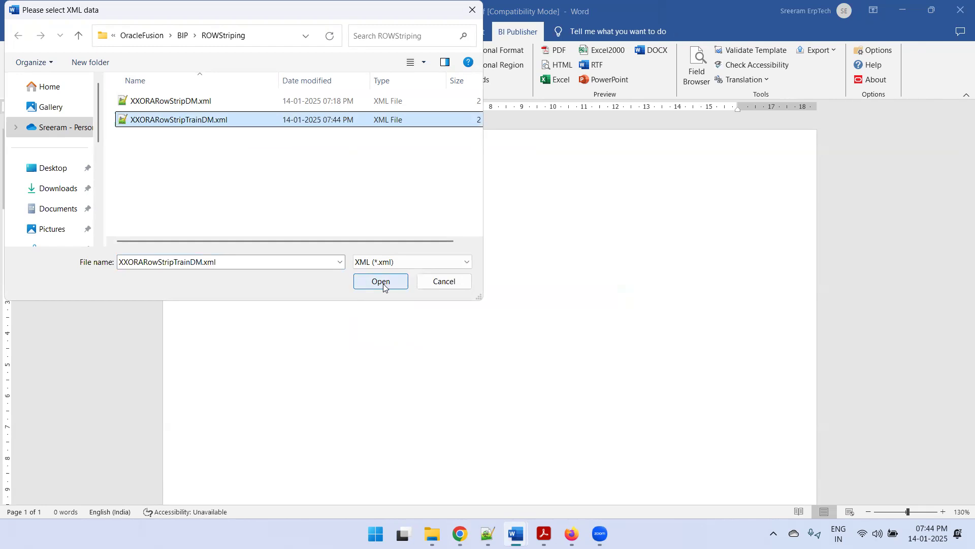
left_click(383, 283)
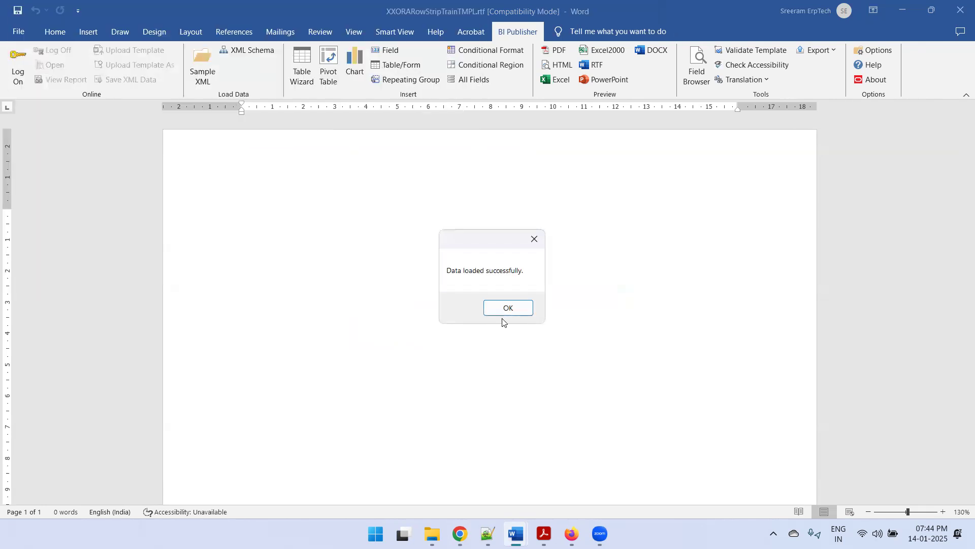
left_click(507, 308)
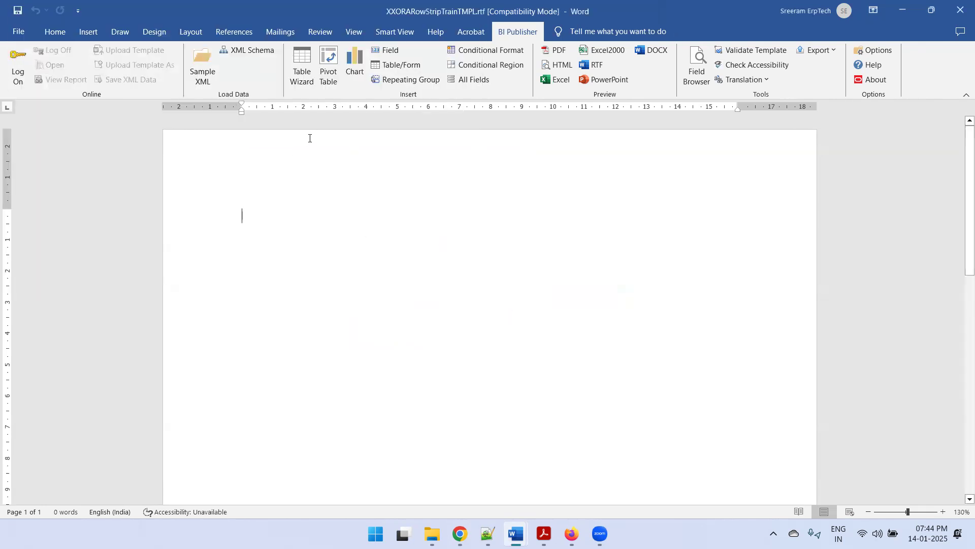
Insert a table from /DATA_DS/G_1 with PARTY_ID, PARTY_NUMBER and PARTY_NAME, no grouping or sorting
left_click(302, 82)
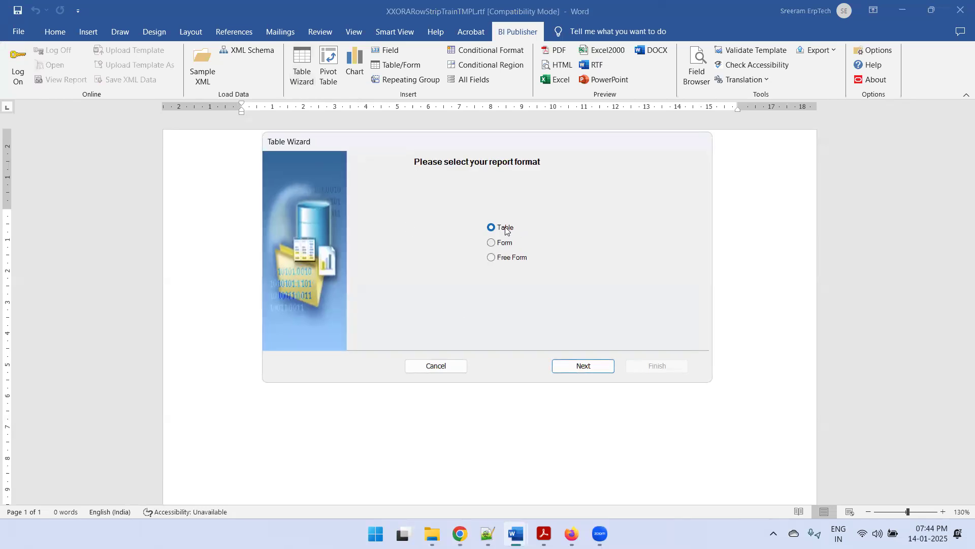
left_click(602, 366)
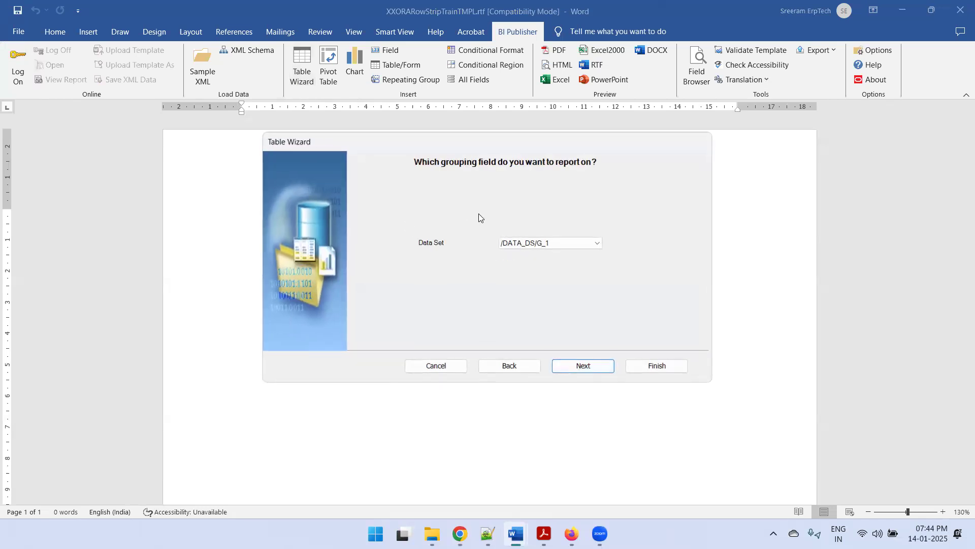
left_click(571, 243)
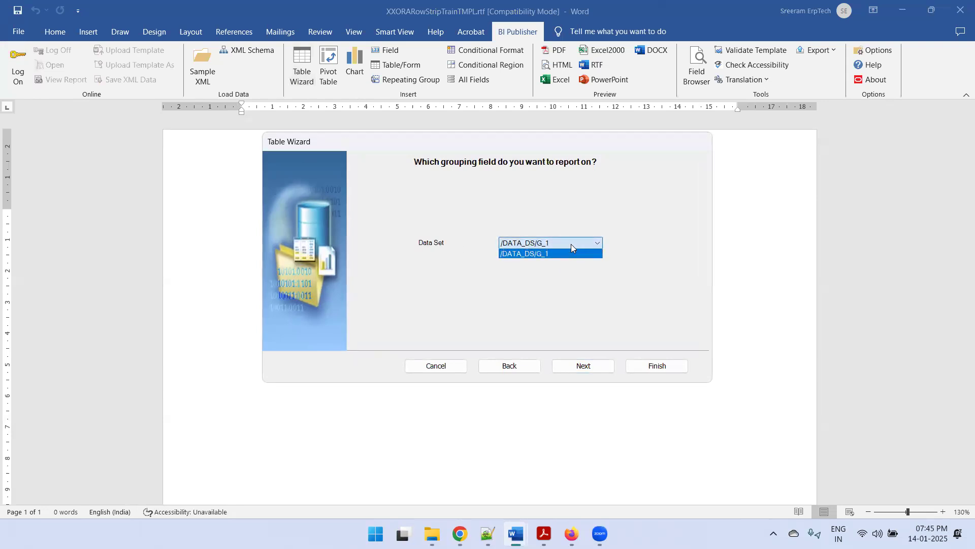
left_click(571, 244)
left_click(583, 366)
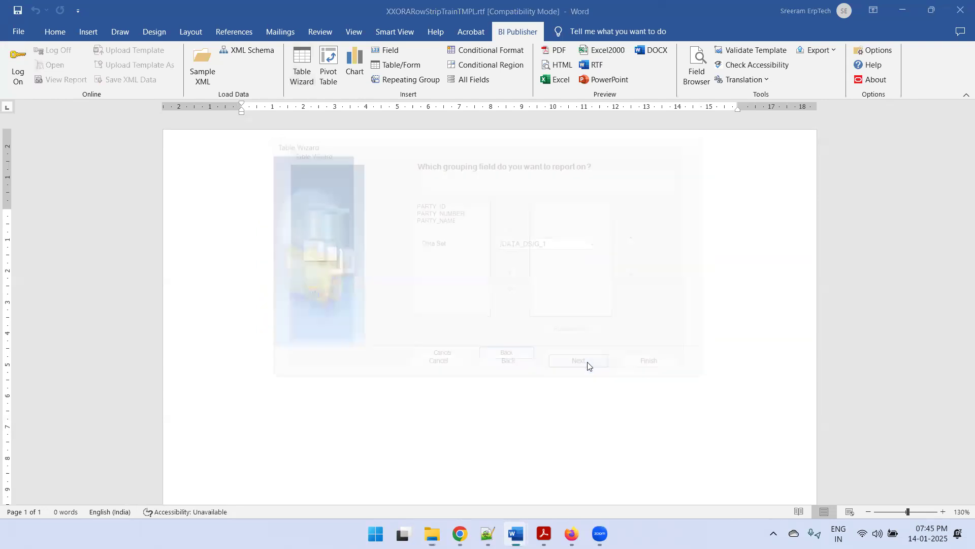
left_click(514, 244)
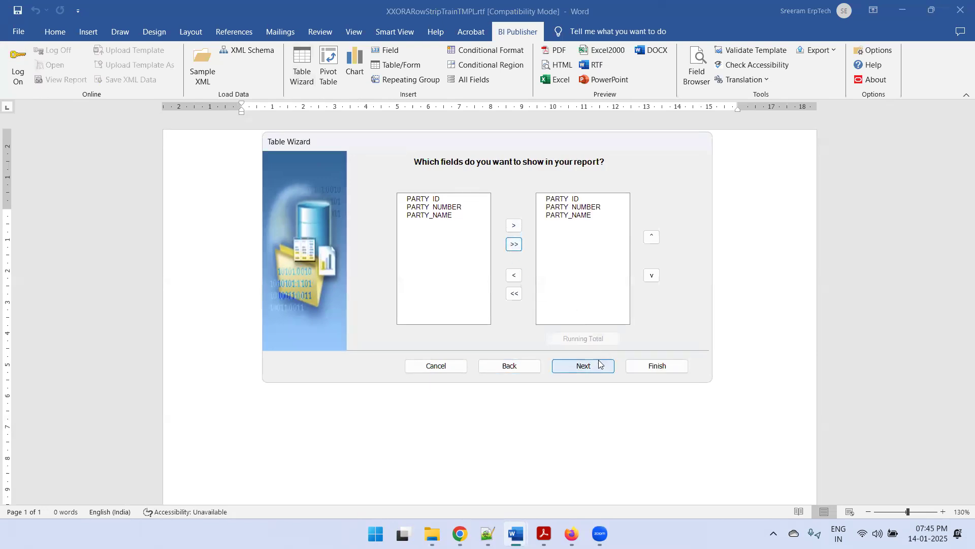
left_click(600, 365)
left_click(601, 368)
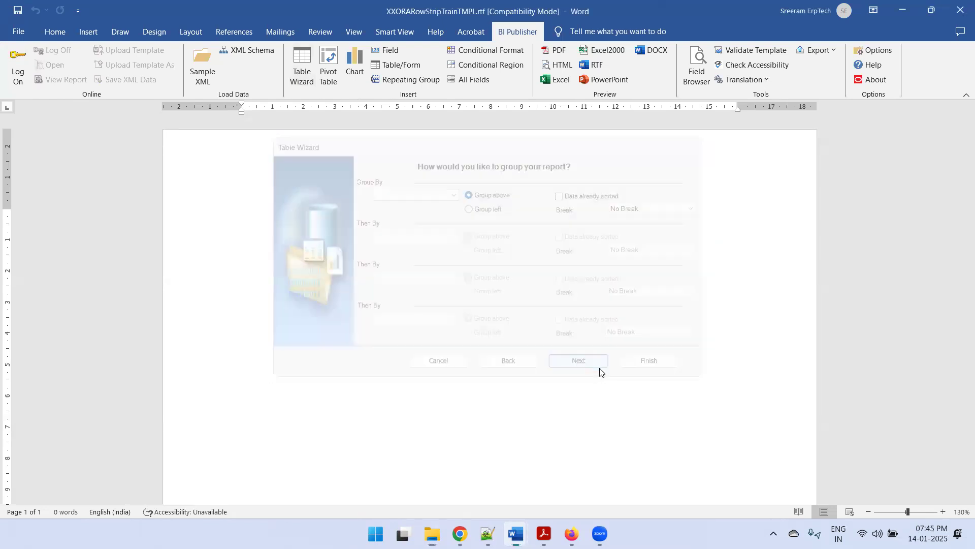
left_click(632, 367)
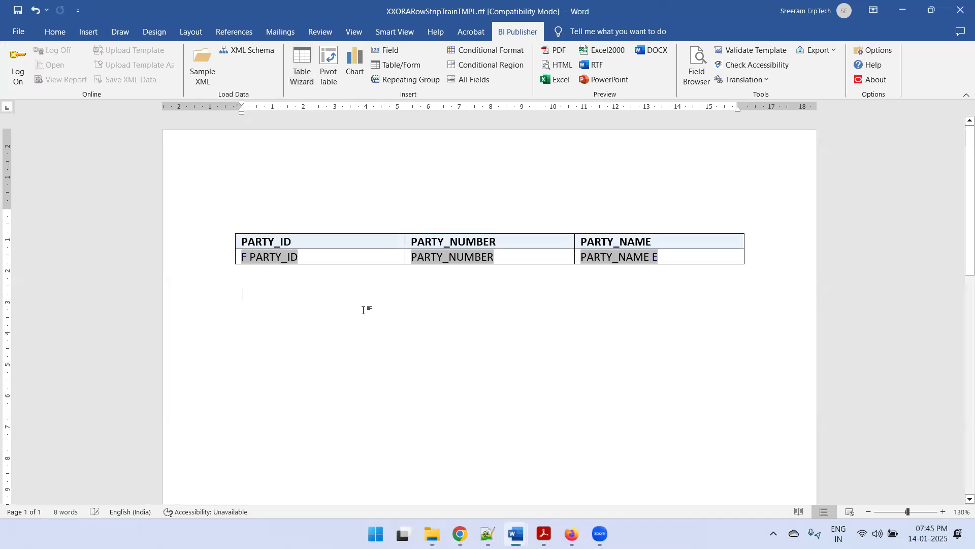
Remove the blank line above the party table and add an empty line below it
left_click(266, 201)
key("Delete")
key("Return")
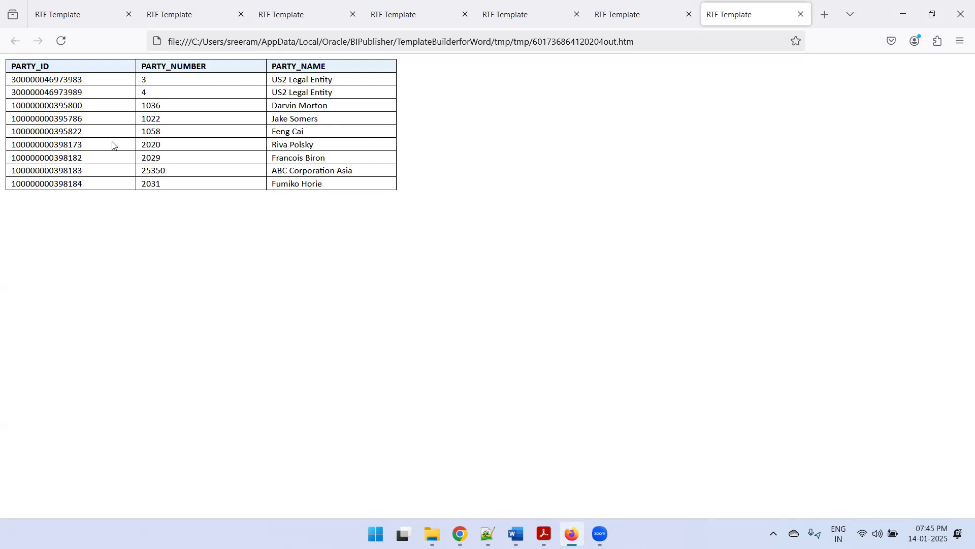
Leave the Firefox preview and return to the Word template
key("alt+Tab")
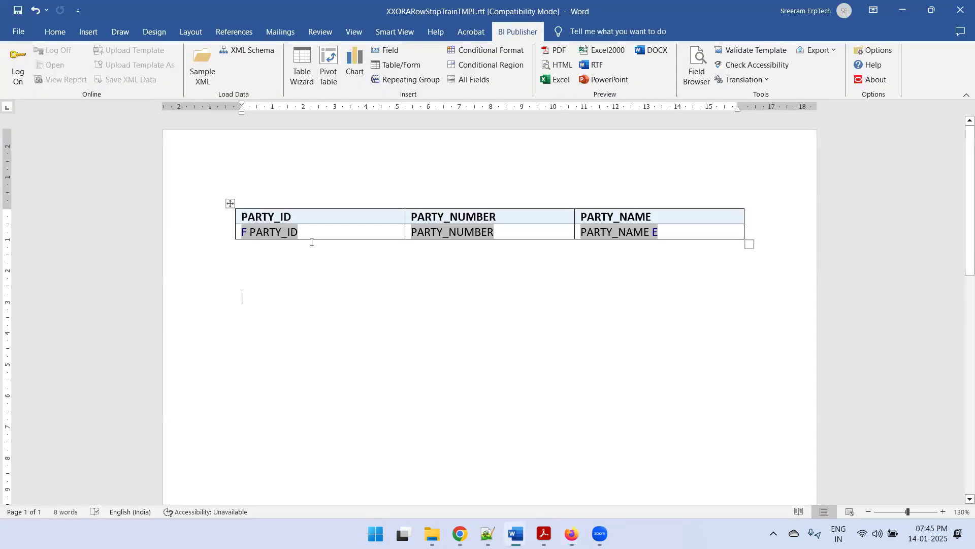
Copy the party table's field row and paste it below the table
left_click(229, 204)
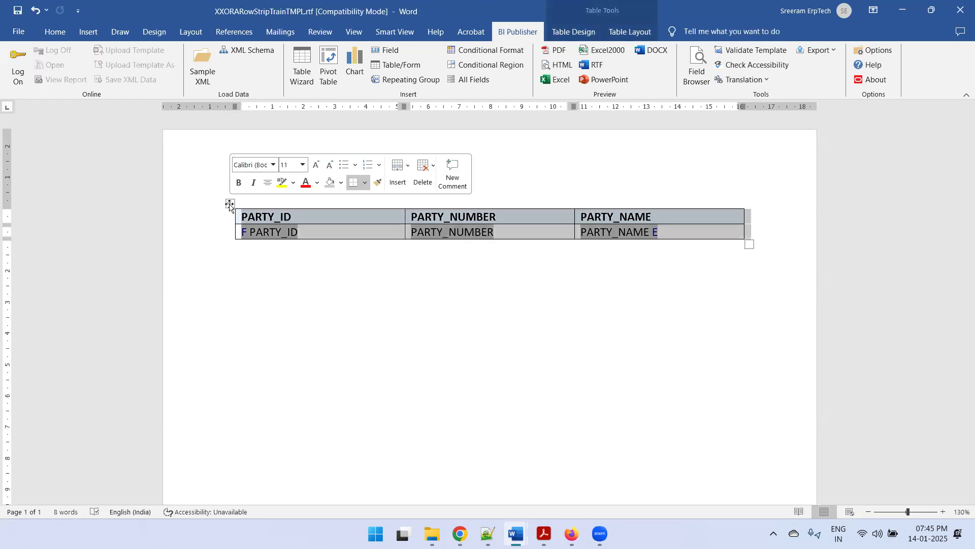
left_click(670, 243)
left_click_drag(667, 232, 323, 229)
key("ctrl+c")
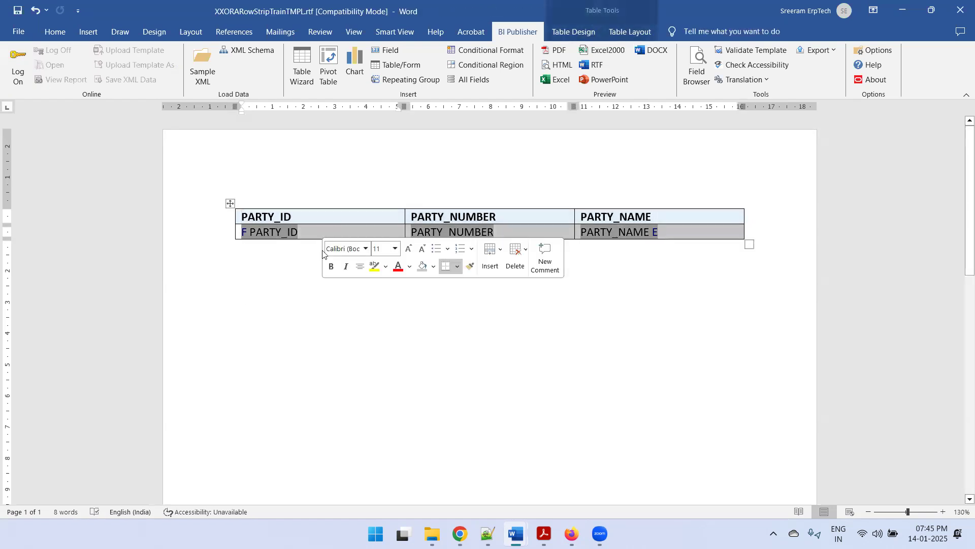
left_click(290, 277)
key("ctrl+v")
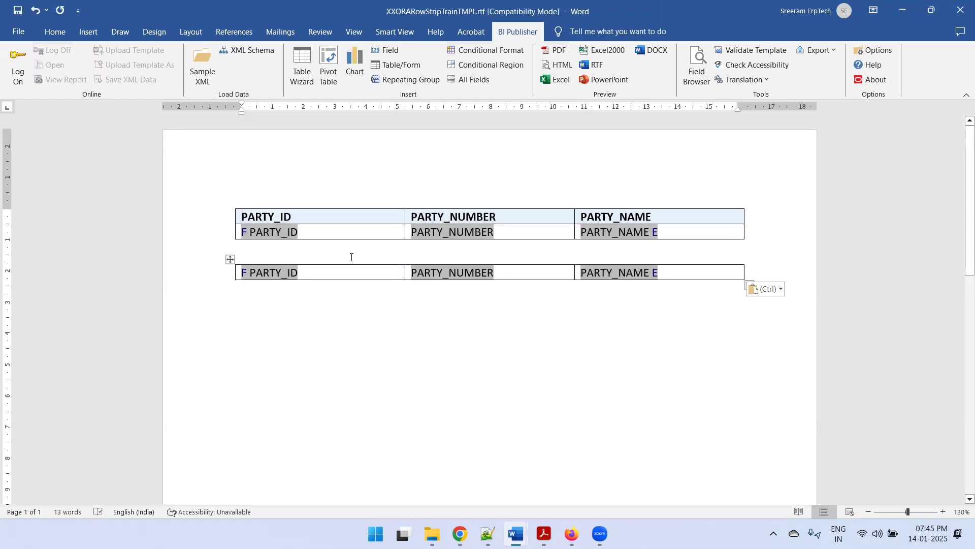
Add the heading 'Display COlum Name for each row separately' above the pasted table
left_click(336, 257)
key("Return")
key("Return")
type("D")
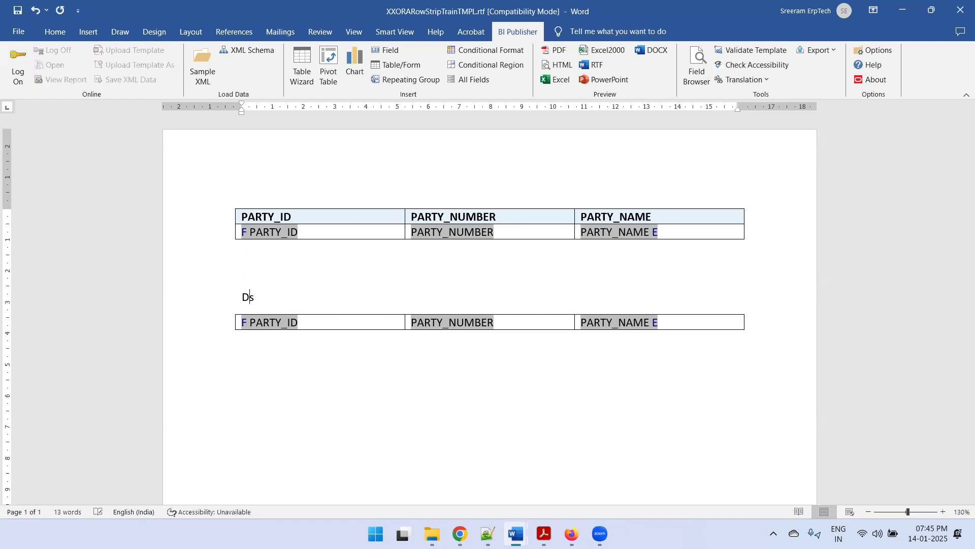
key("BackSpace")
type("Display COlum Name ")
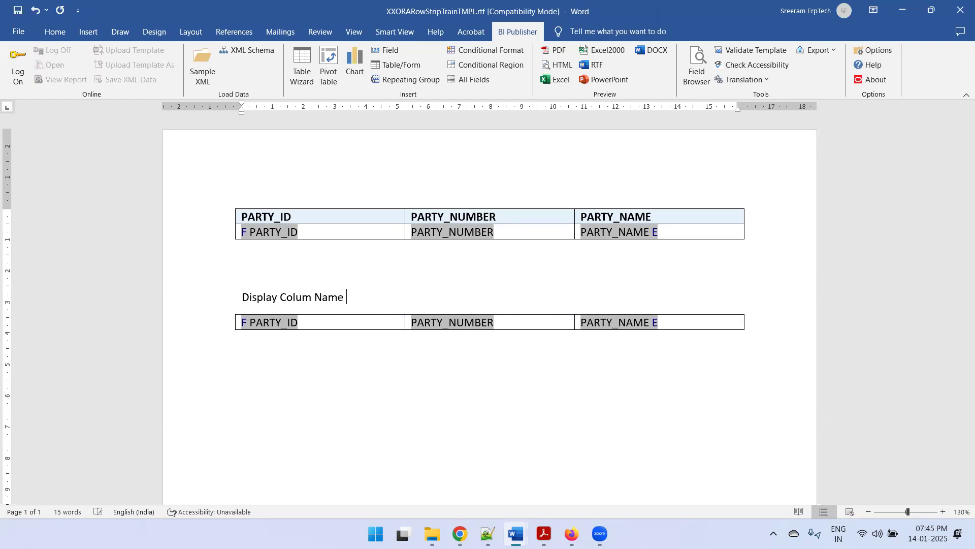
type("for each row separately")
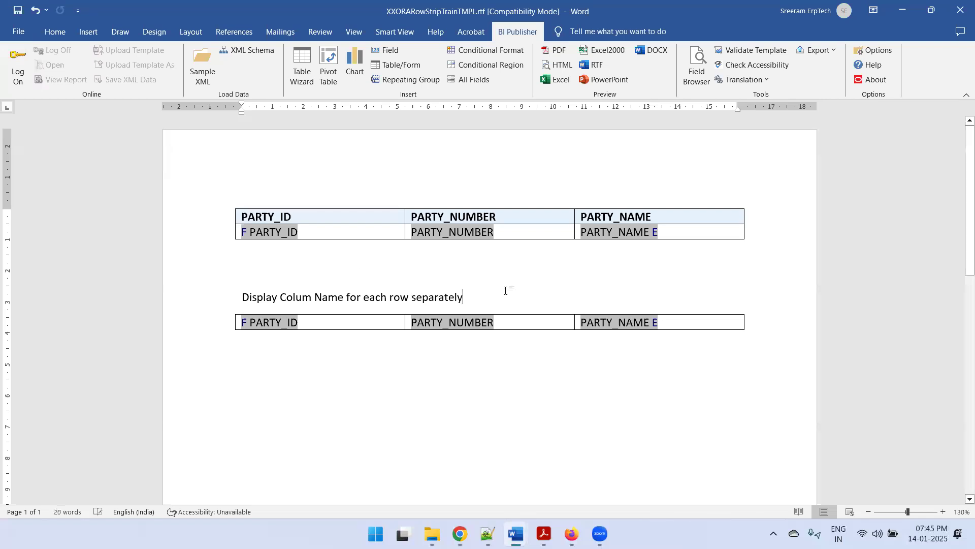
left_click(675, 322)
Add two rows and move PARTY_NUMBER and PARTY_NAME into the middle cells of rows 2 and 3
key("Tab")
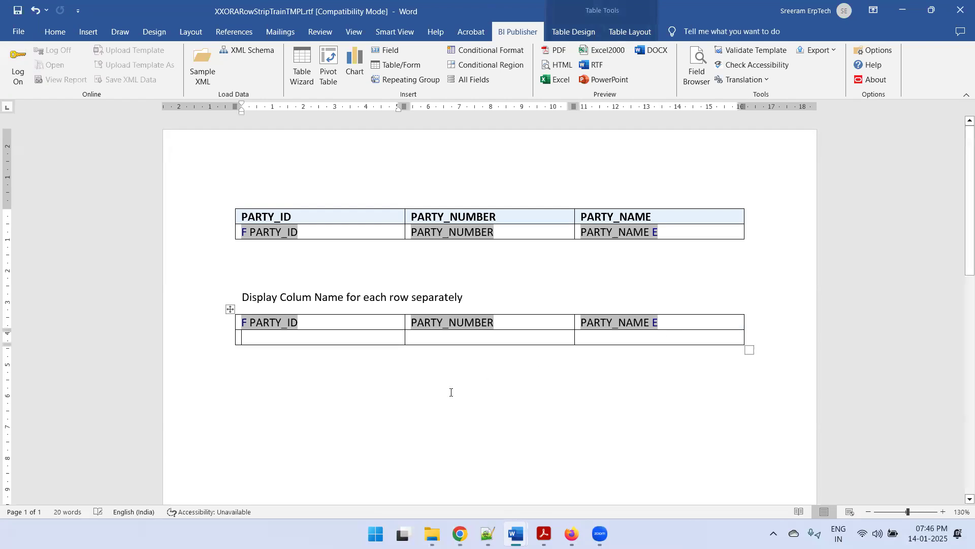
key("Tab")
key("Tab")
key("Tab")
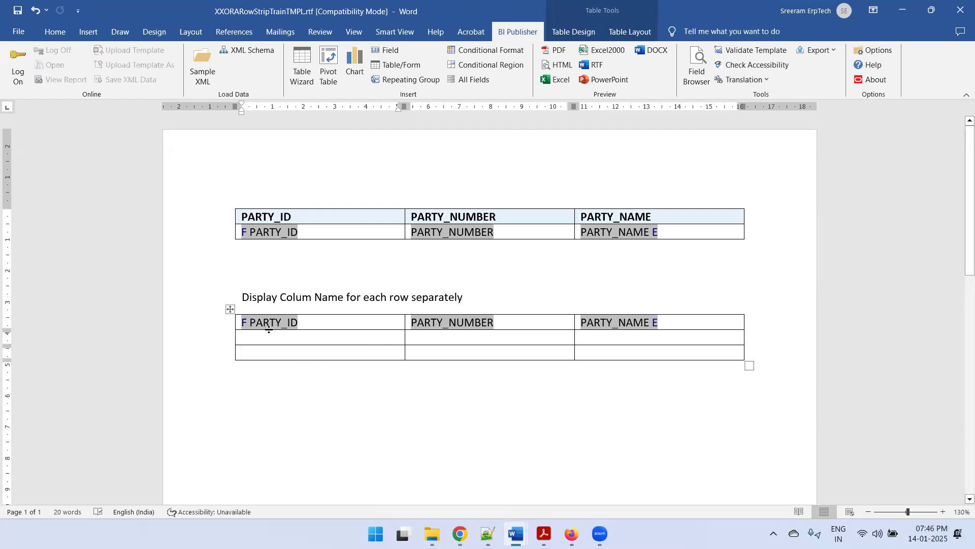
double_click(444, 323)
key("ctrl+c")
key("Delete")
left_click(422, 339)
key("ctrl+v")
double_click(623, 322)
key("ctrl+c")
key("Delete")
left_click(453, 352)
key("ctrl+v")
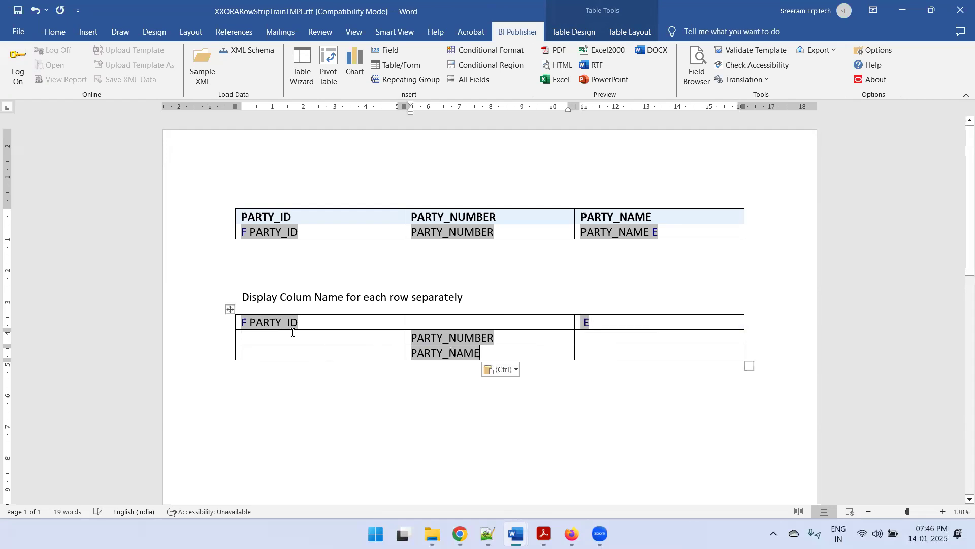
Move the PARTY_ID field into the first row's middle cell
double_click(263, 324)
key("ctrl+c")
key("Delete")
left_click(426, 322)
type("v")
key("ctrl+z")
key("ctrl+z")
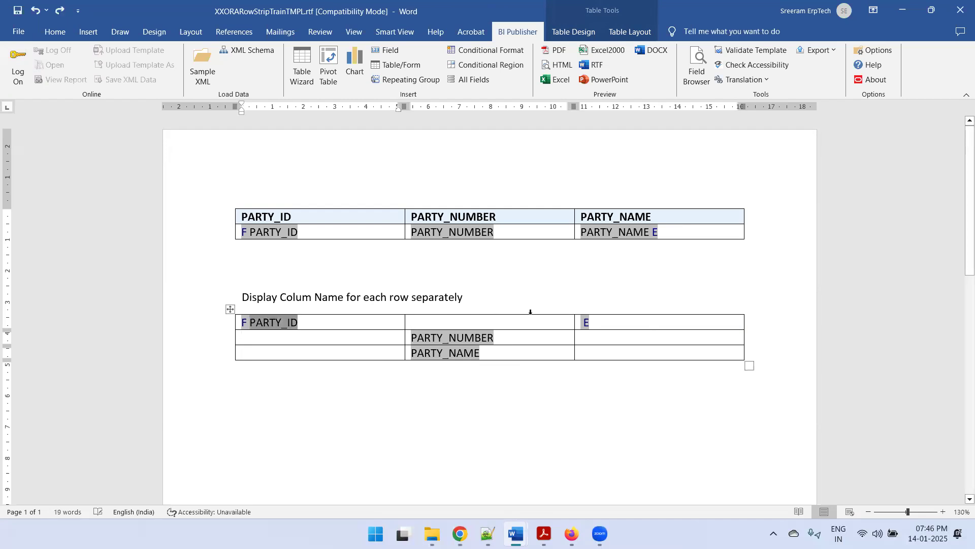
key("Delete")
left_click(438, 322)
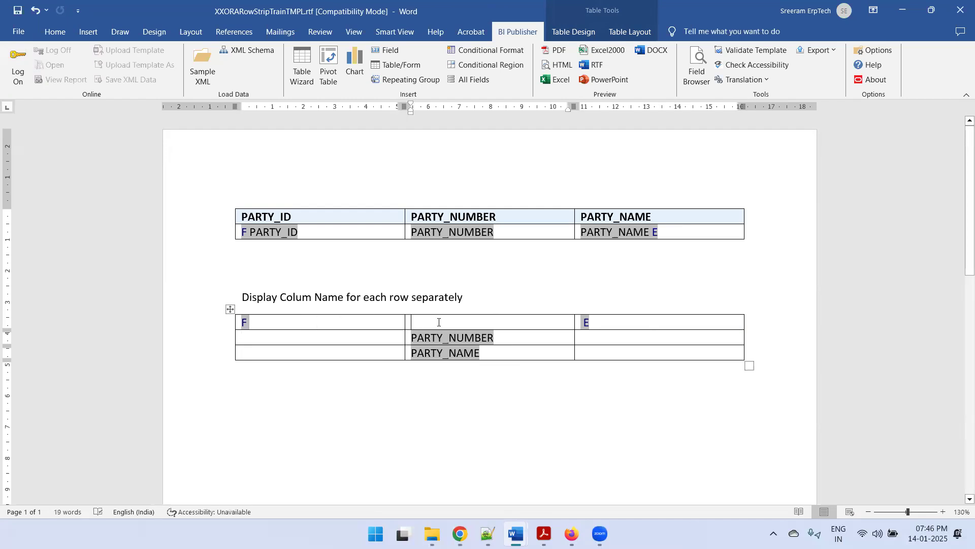
key("ctrl+v")
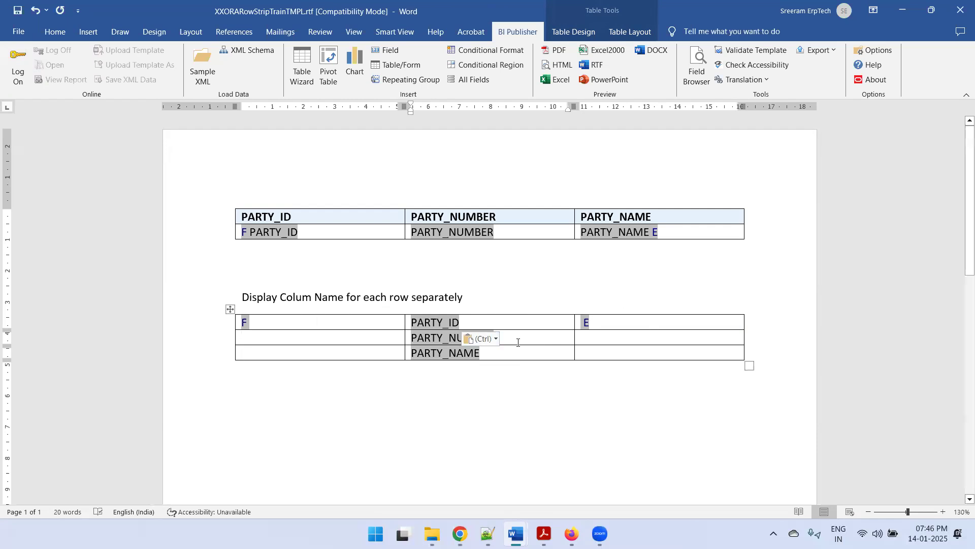
key("ctrl")
key("Escape")
key("Escape")
left_click(371, 383)
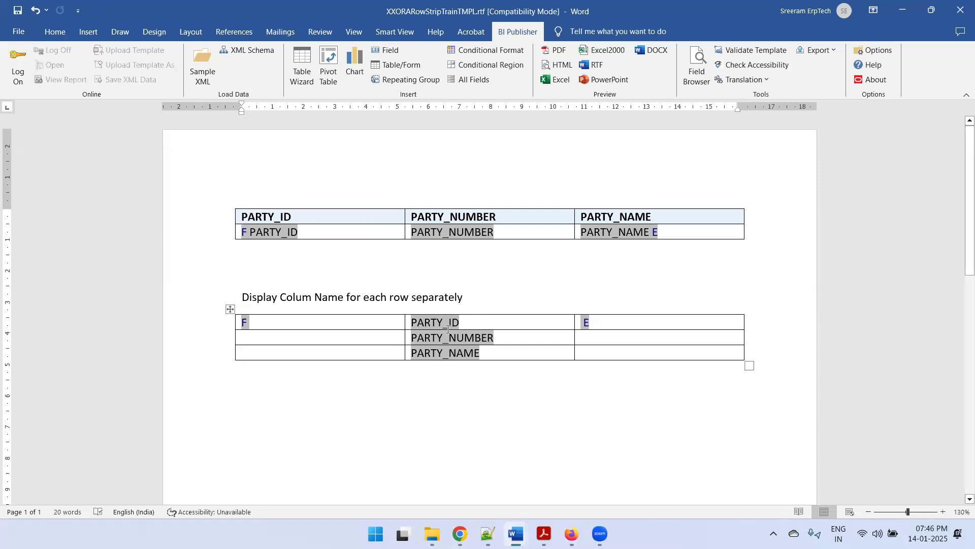
Move the E field below the table and remove the F field from the first cell
left_click_drag(483, 323, 488, 358)
left_click(598, 323)
key("BackSpace")
key("BackSpace")
left_click(300, 373)
type("E")
left_click(250, 325)
key("BackSpace")
key("BackSpace")
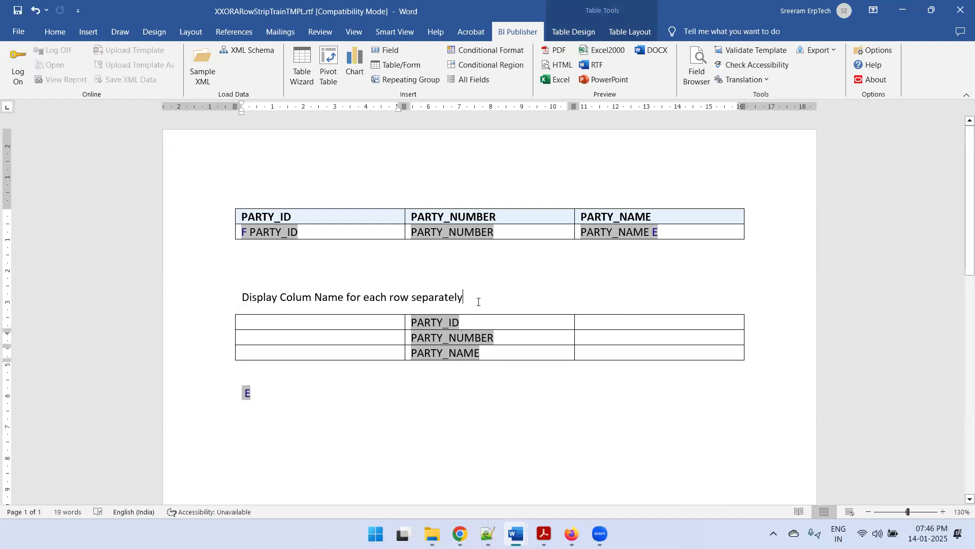
Paste the F field onto a new line above the lower table
left_click(478, 301)
key("Return")
type("F")
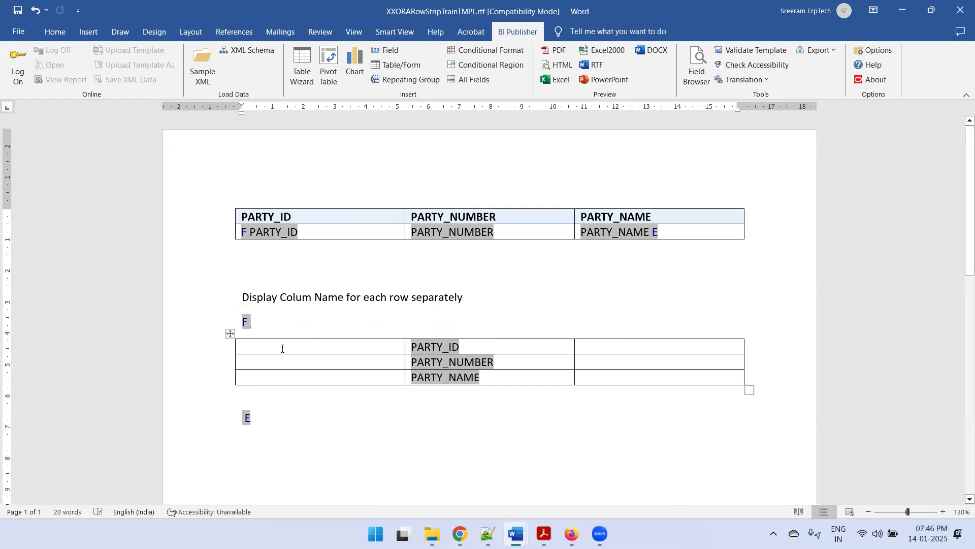
Label the lower table's first-column rows Party ID, Party Number and Party Name
left_click_drag(287, 347, 615, 374)
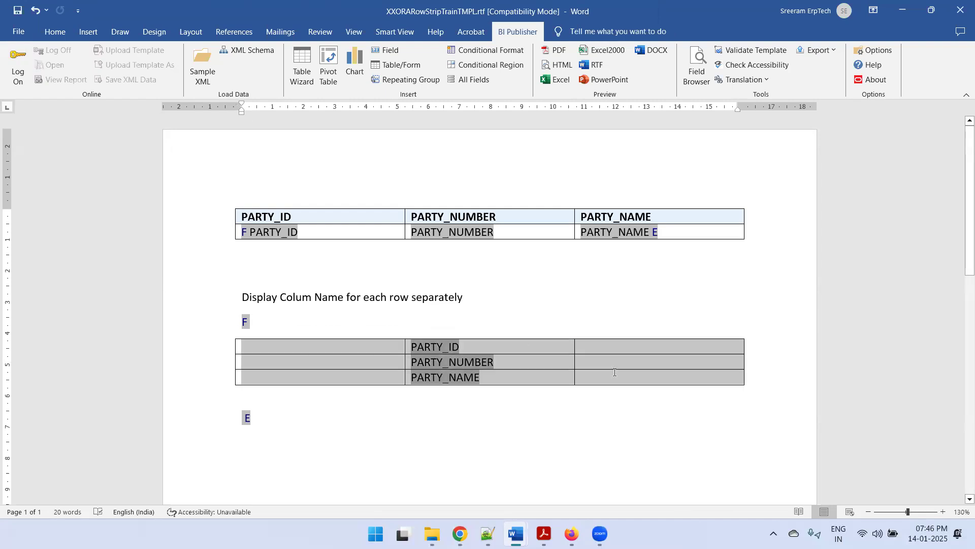
left_click(285, 350)
type("Party ID")
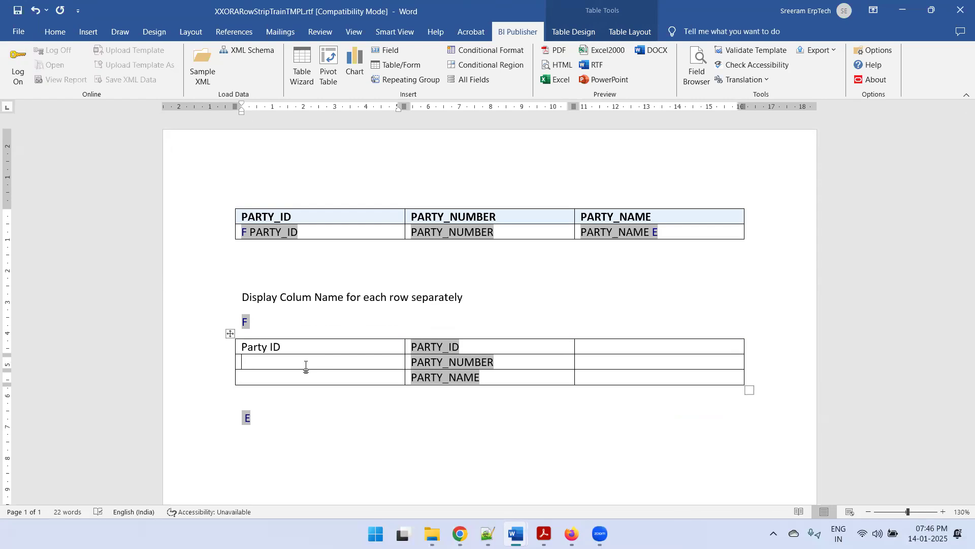
left_click_drag(282, 347, 242, 347)
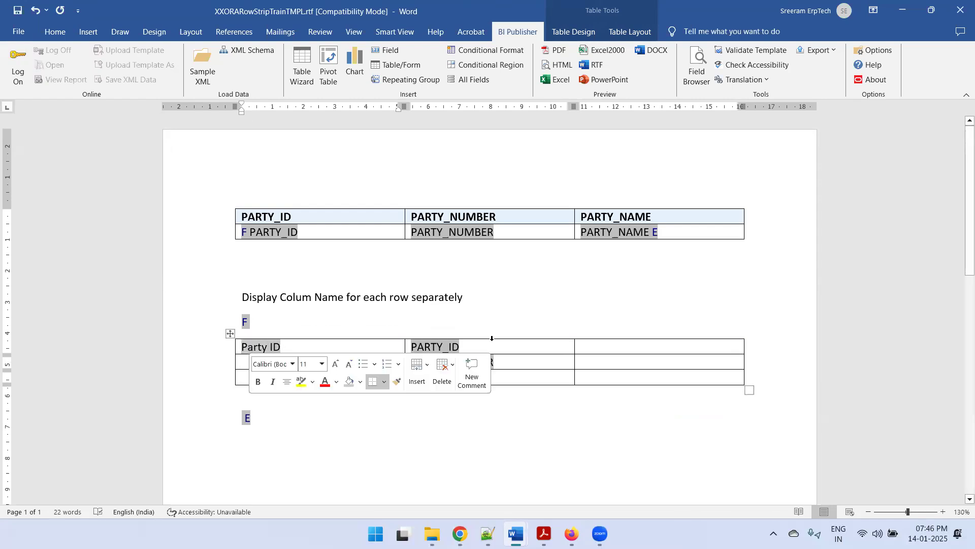
left_click(342, 360)
type("Party Number")
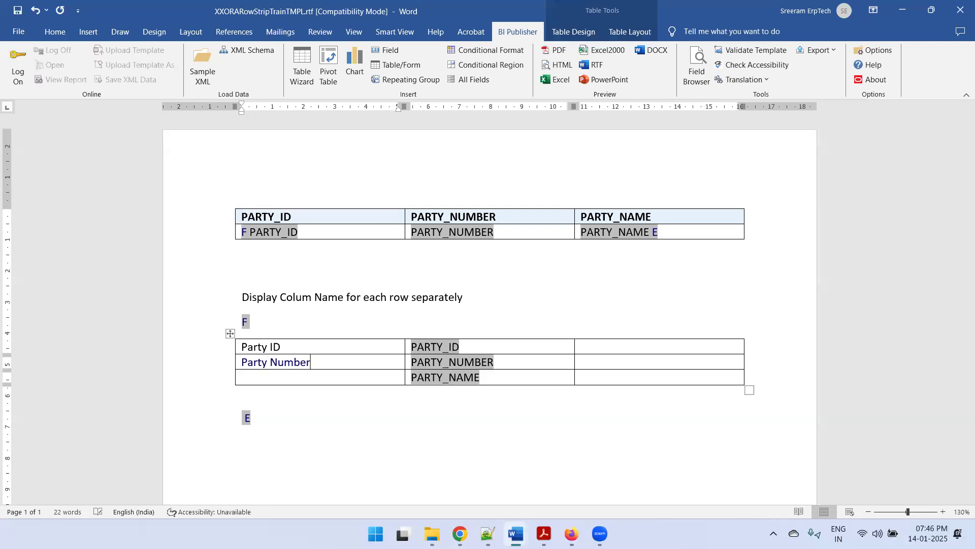
key("Down")
type("Party Name")
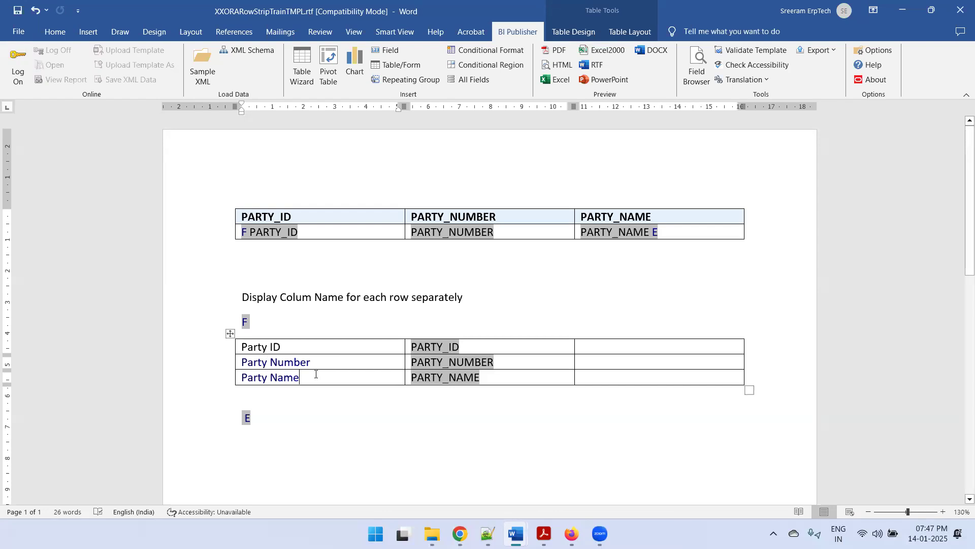
left_click_drag(318, 379, 263, 349)
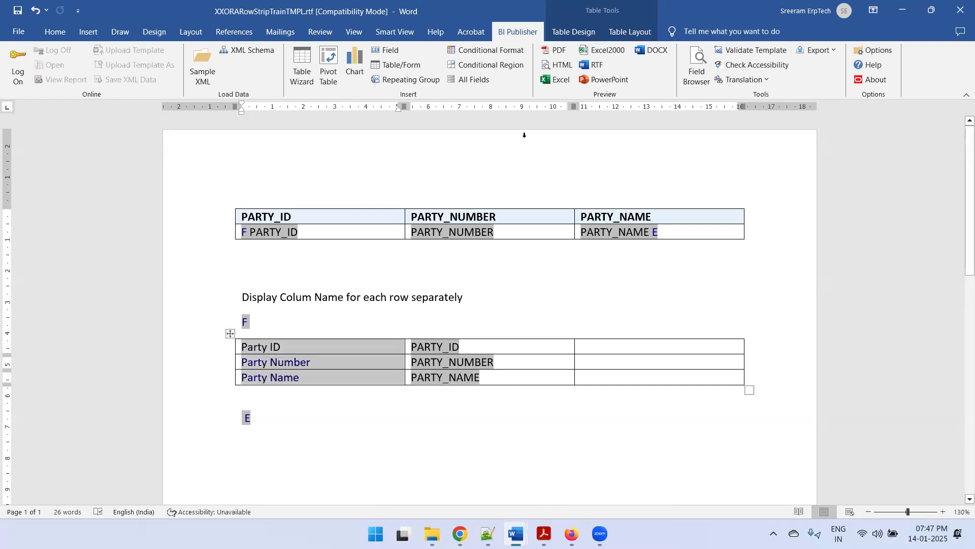
Make the label column bold black text on grey shading, then generate a BI Publisher HTML preview
key("ctrl+b")
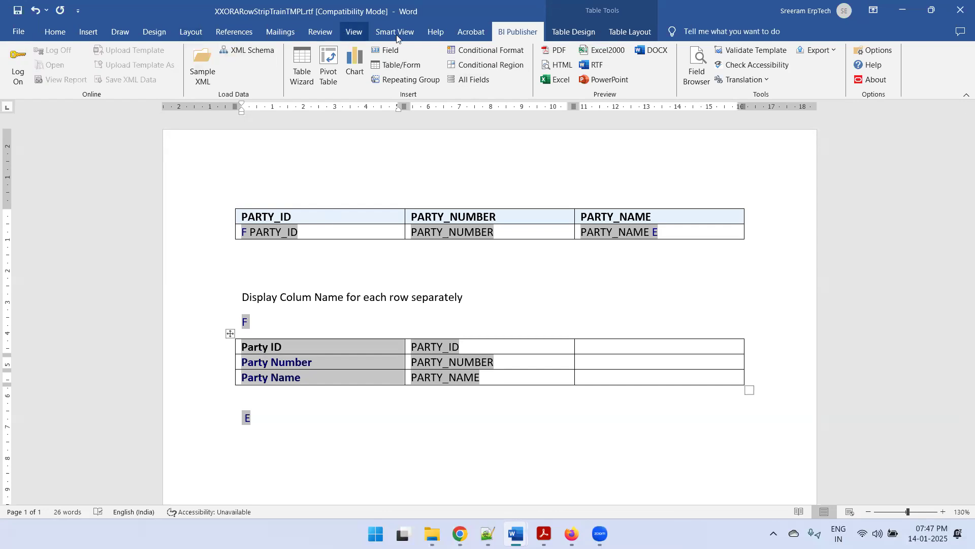
left_click(573, 31)
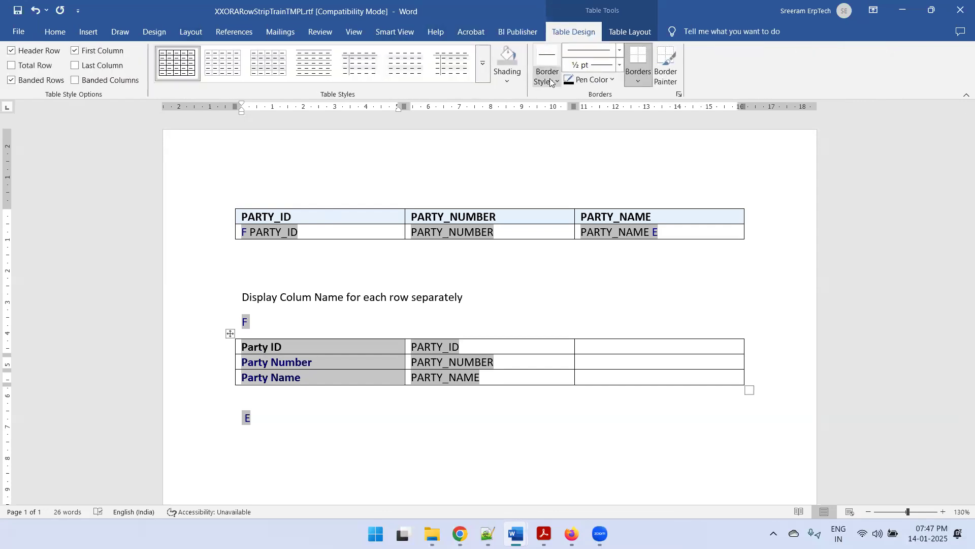
left_click(512, 76)
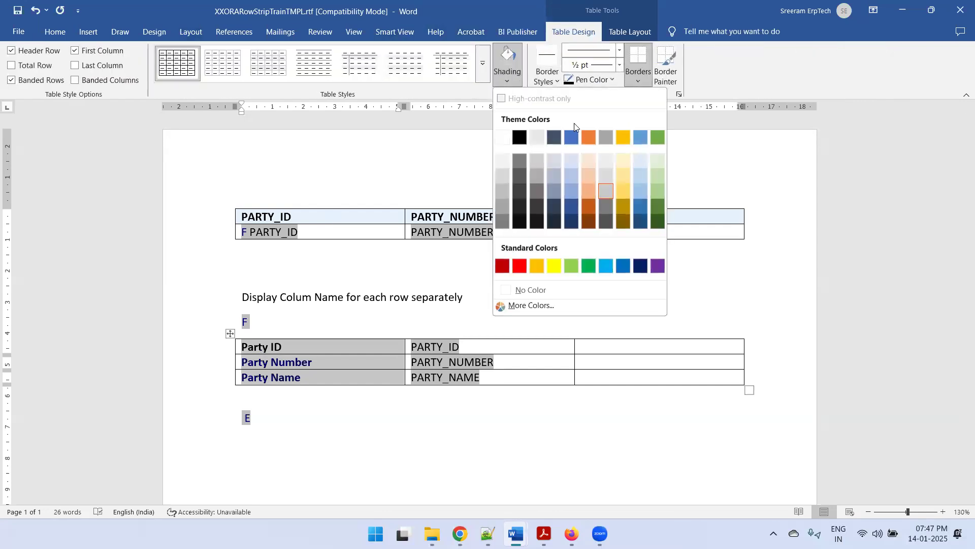
left_click(538, 162)
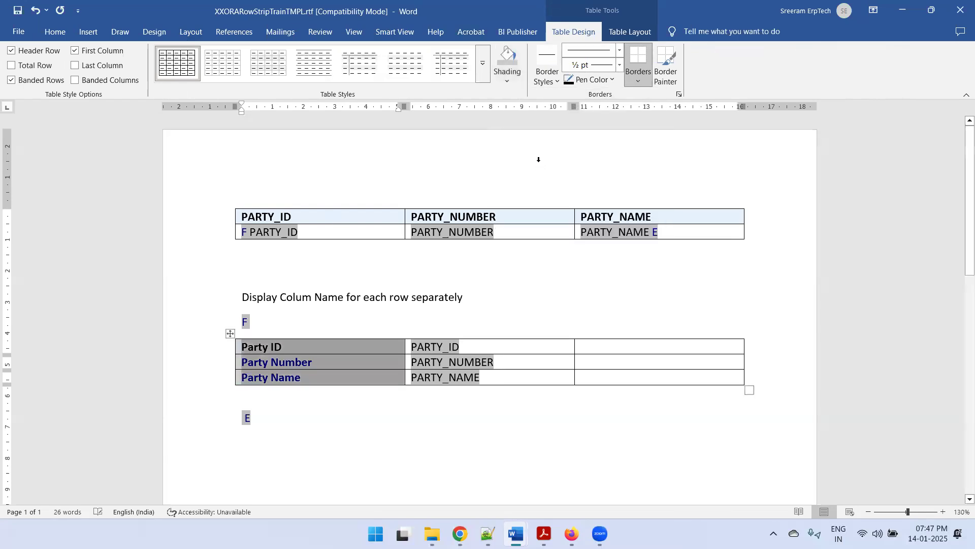
left_click(55, 40)
left_click(281, 76)
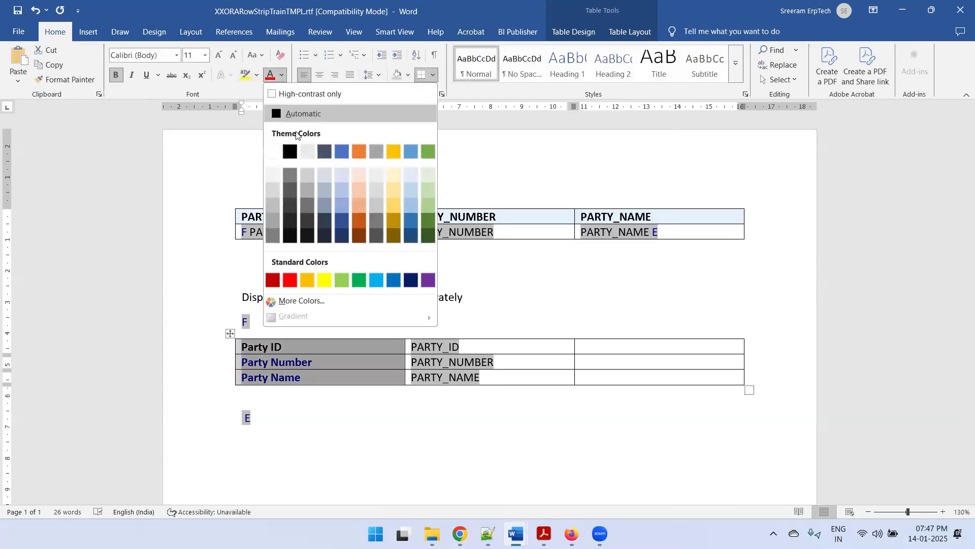
left_click(290, 151)
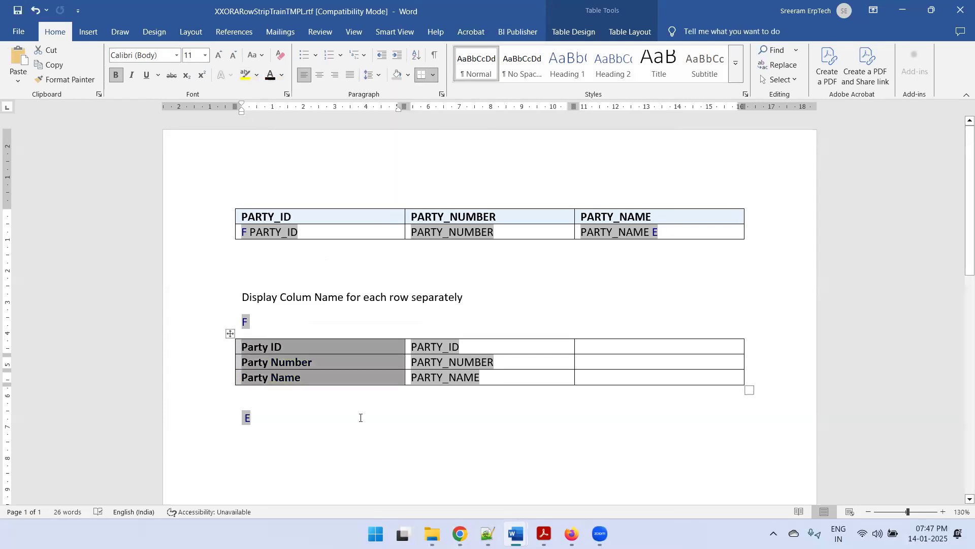
left_click(518, 34)
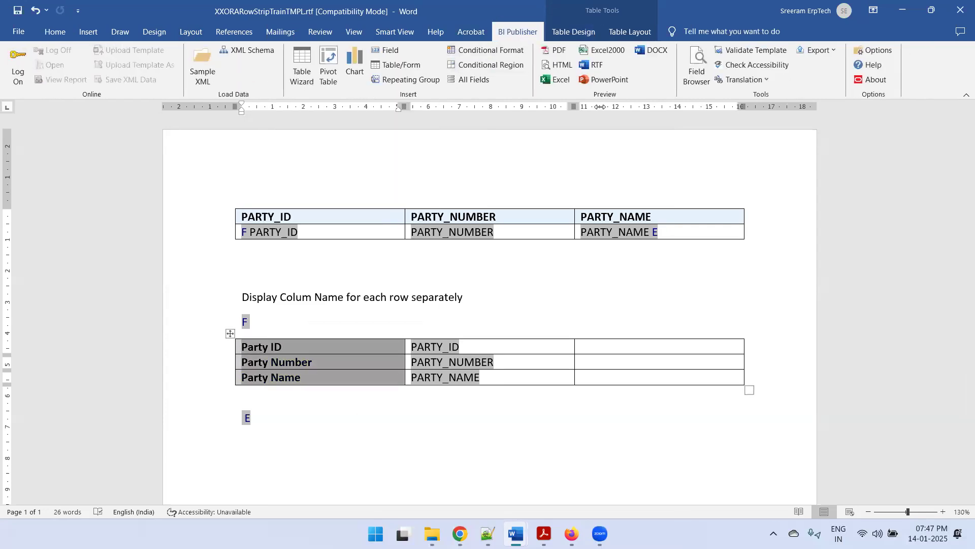
left_click(571, 68)
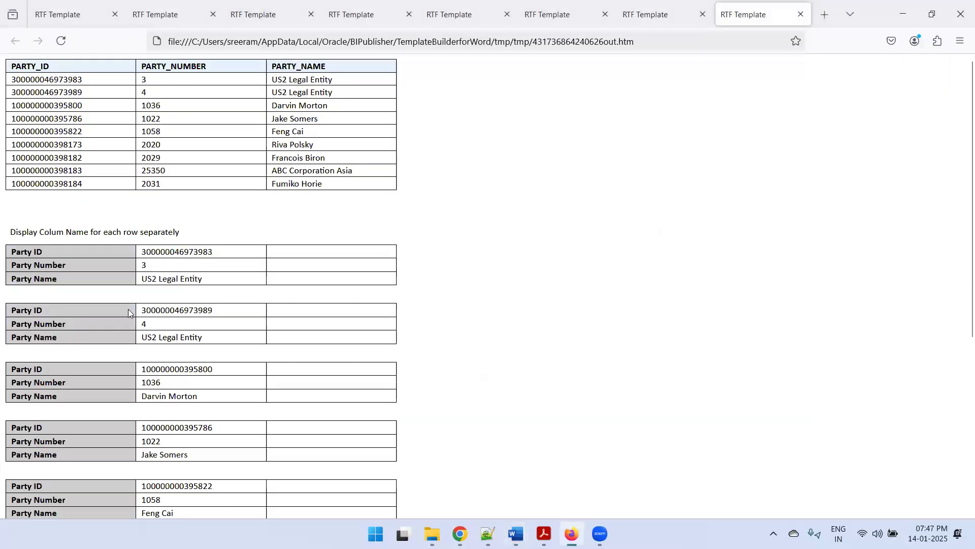
Review the per-party labelled tables in the Firefox preview, then return to Word
left_click_drag(35, 265, 111, 271)
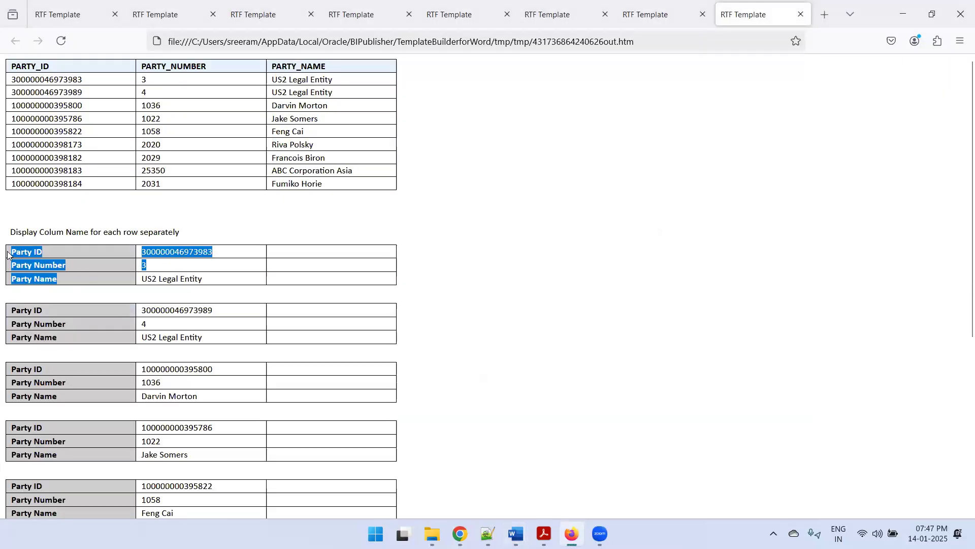
left_click(111, 271)
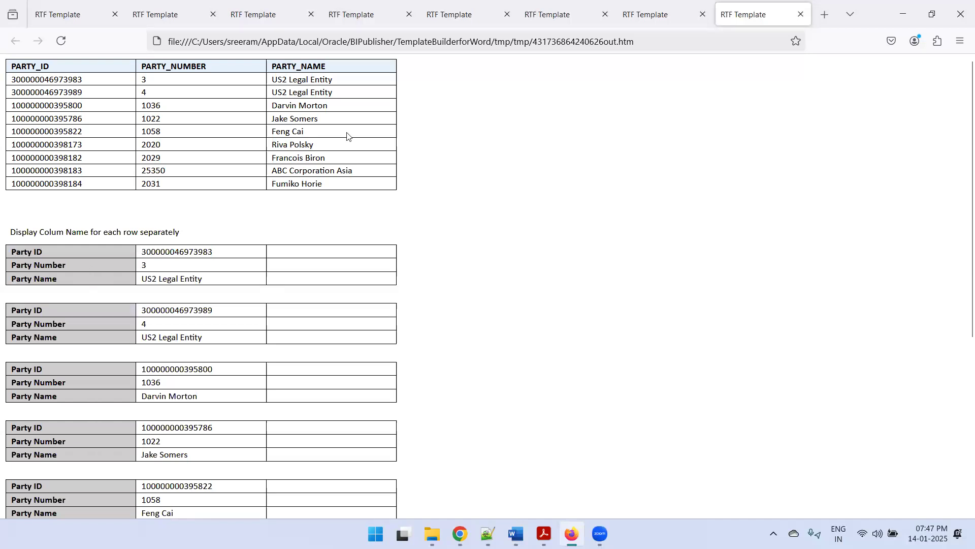
left_click_drag(56, 79, 96, 126)
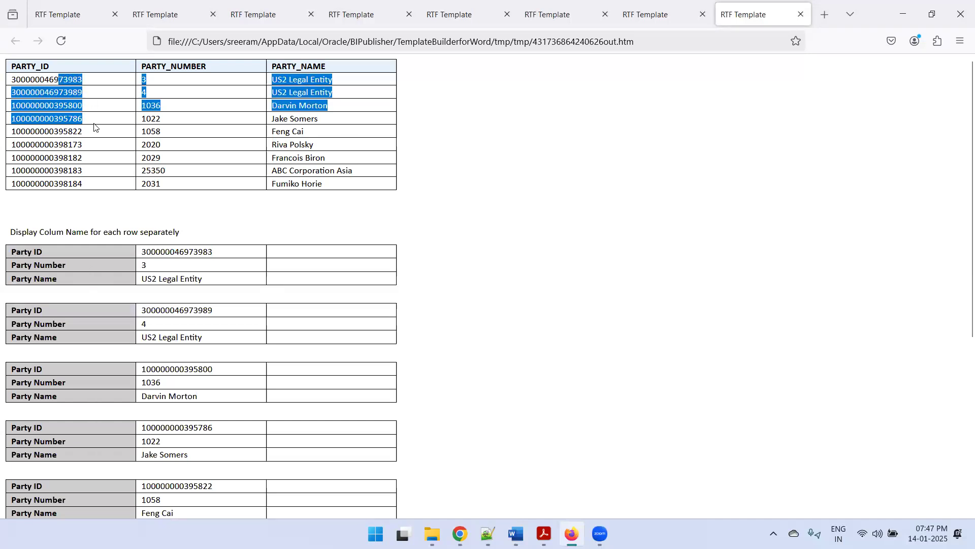
left_click(306, 249)
key("alt+Tab")
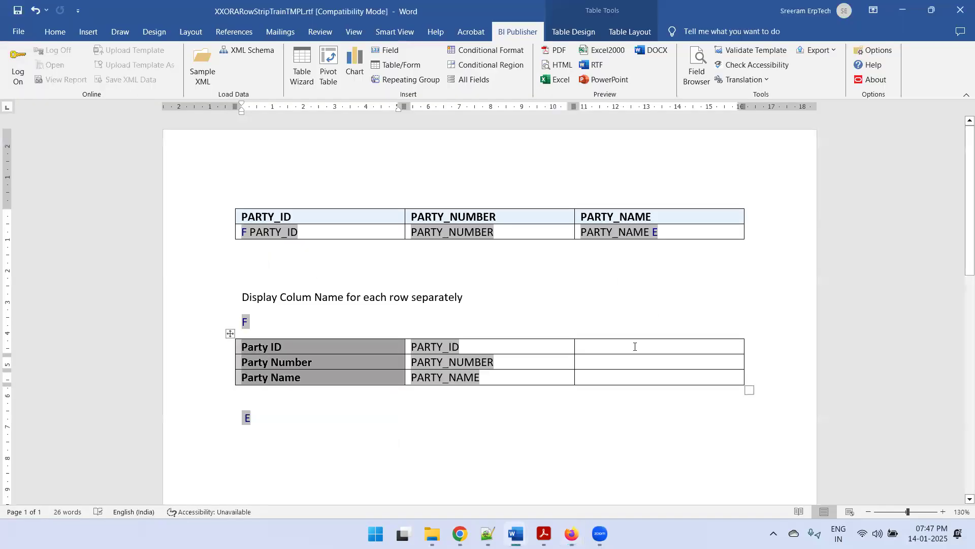
Delete the empty third column from the lower label table
left_click_drag(622, 348, 630, 379)
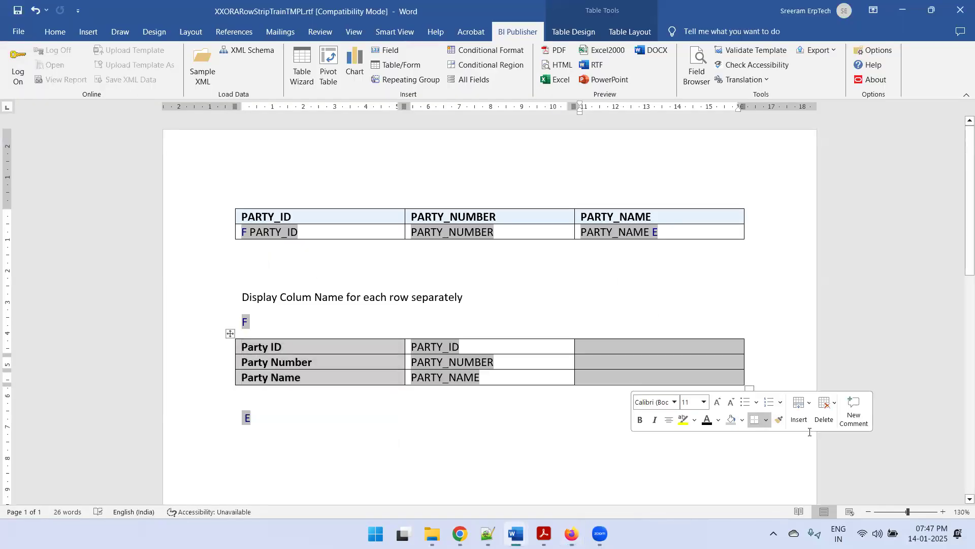
left_click(824, 416)
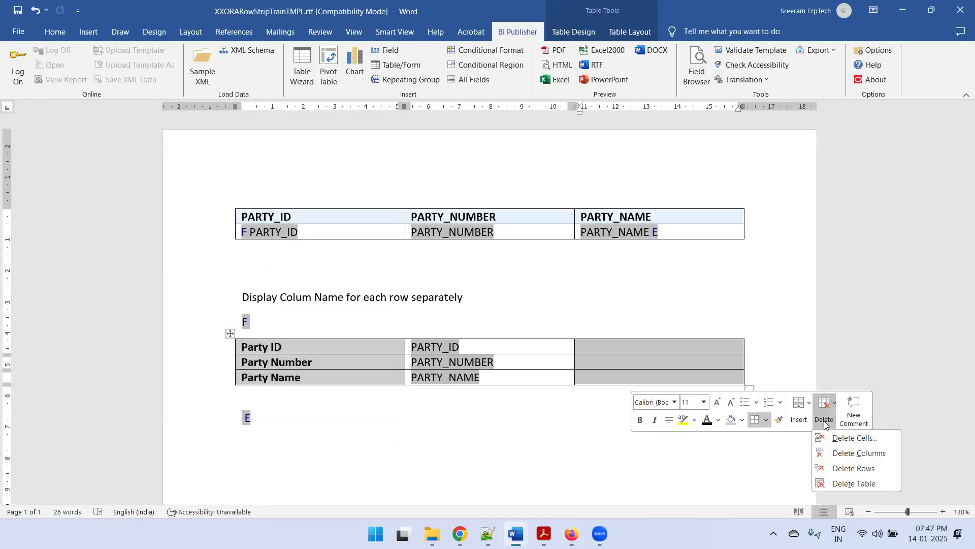
left_click(851, 452)
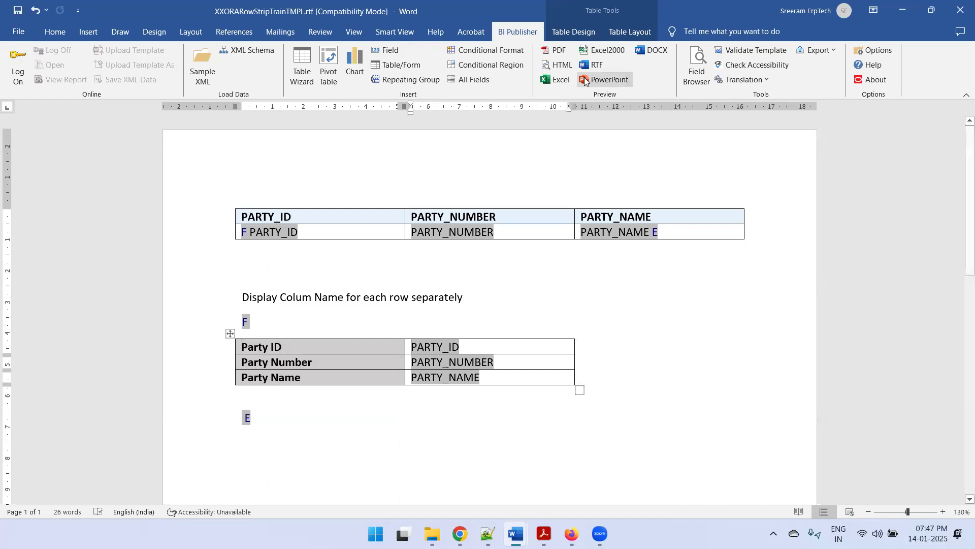
Regenerate the HTML preview to check the two-column tables, then return to Word below the loop end
left_click(565, 70)
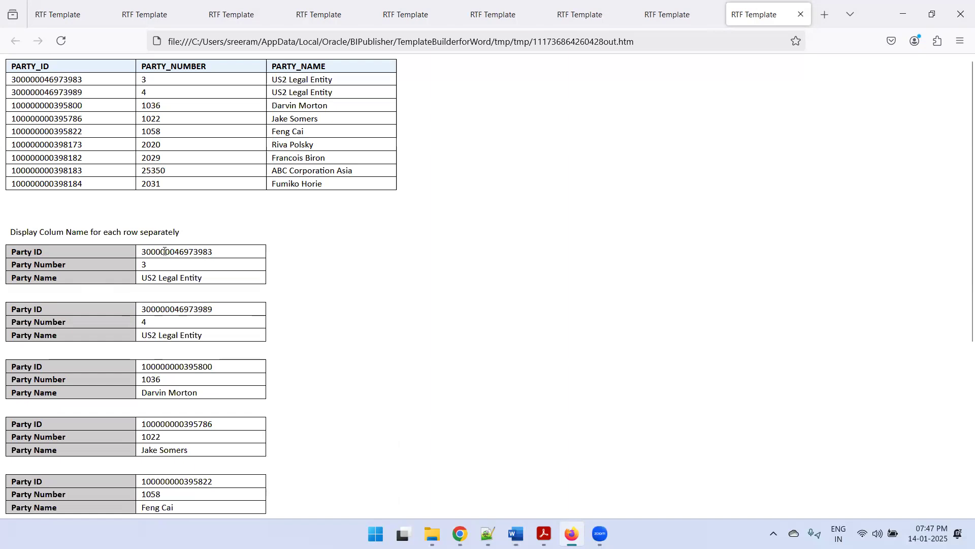
left_click_drag(161, 252, 187, 286)
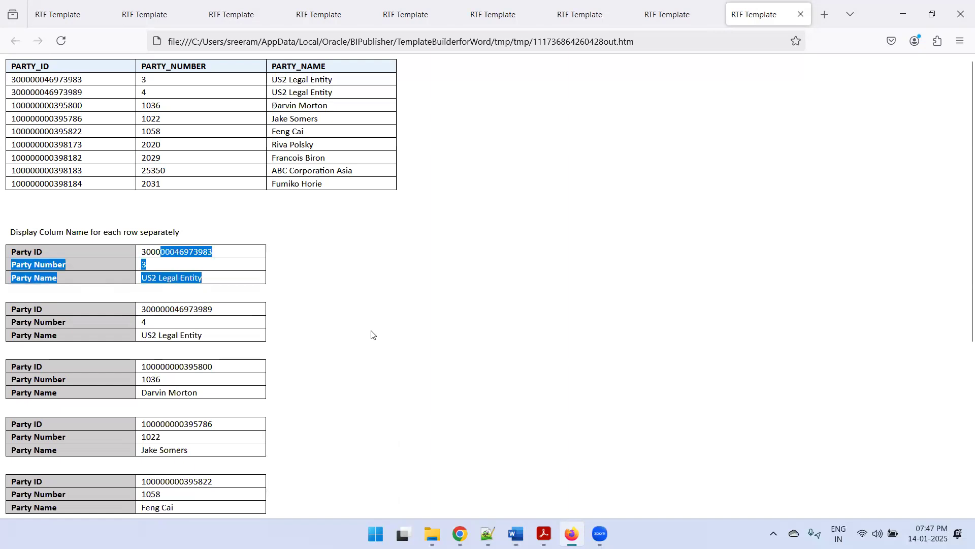
left_click_drag(963, 177, 961, 436)
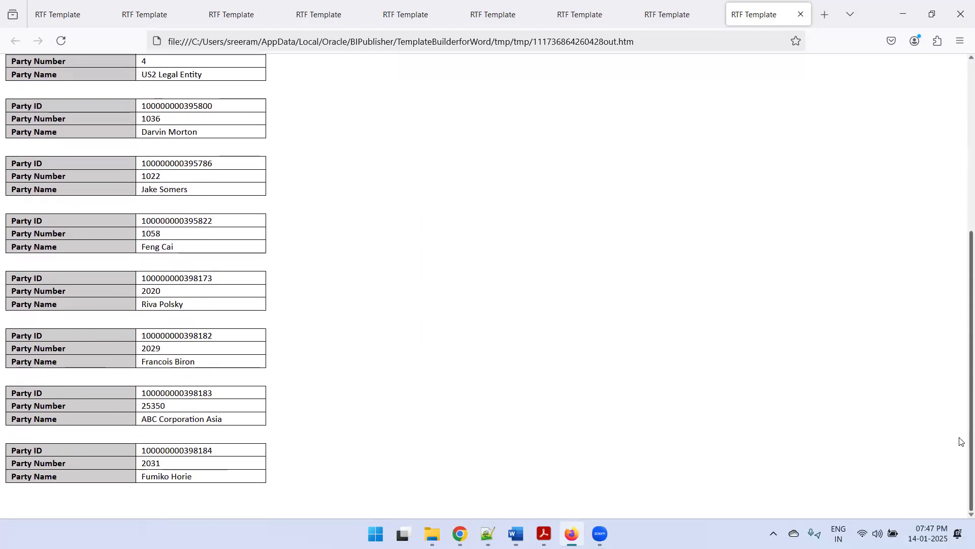
key("alt+Tab")
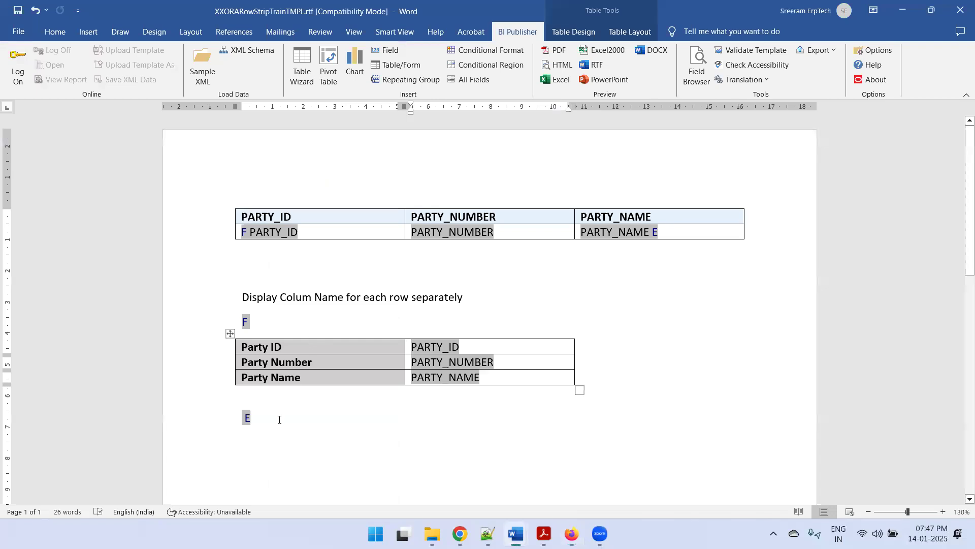
left_click(266, 437)
Add the heading 'Row Strip Logic - Using Position' below the loop
key("Return")
type("Row S")
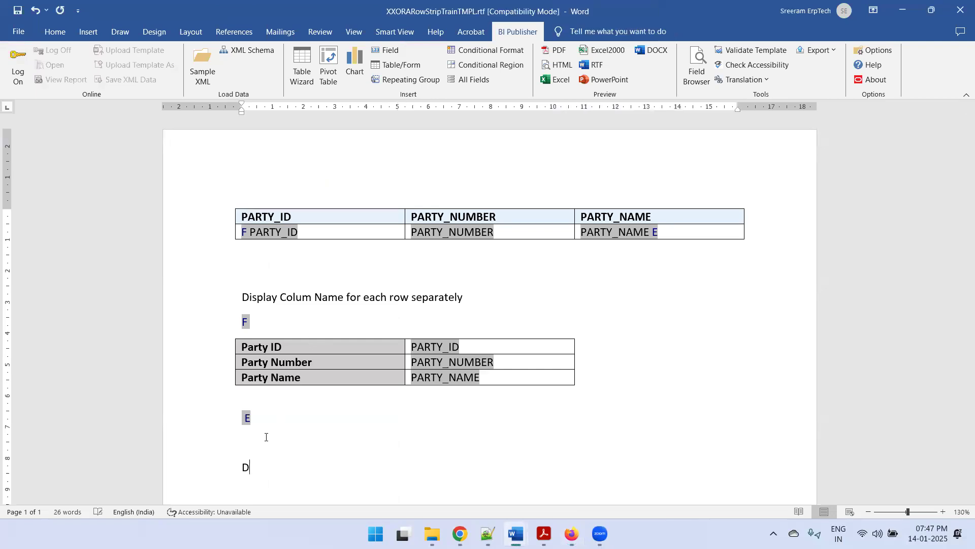
type("trip Logic - Using Position")
key("Return")
key("Return")
key("Return")
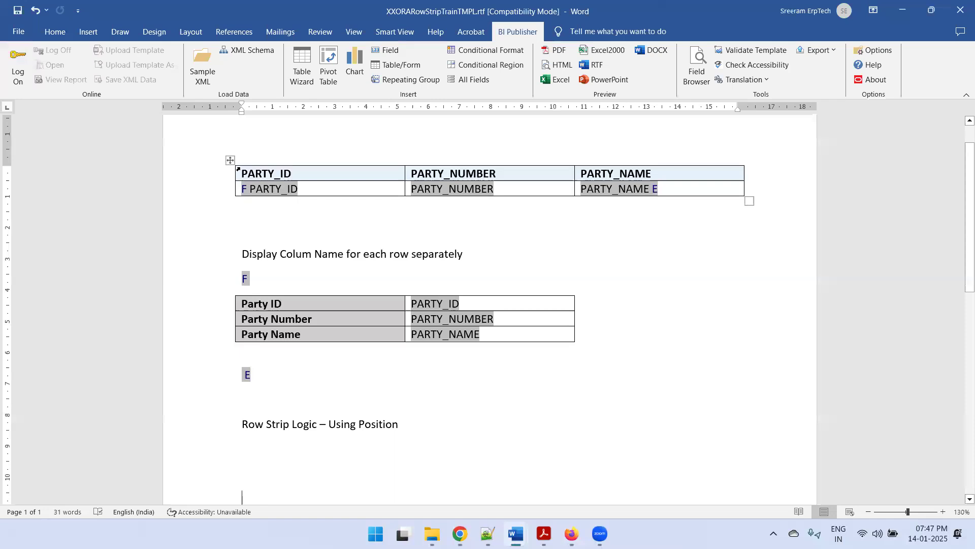
Paste a copy of the PARTY table under the heading and duplicate its data row into a new third row
left_click(230, 160)
key("ctrl+c")
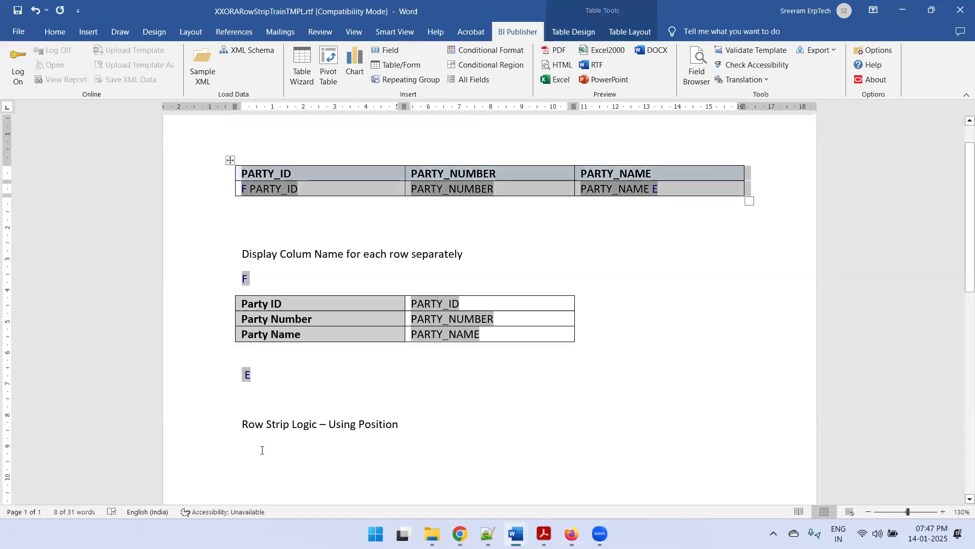
left_click(265, 447)
key("ctrl+v")
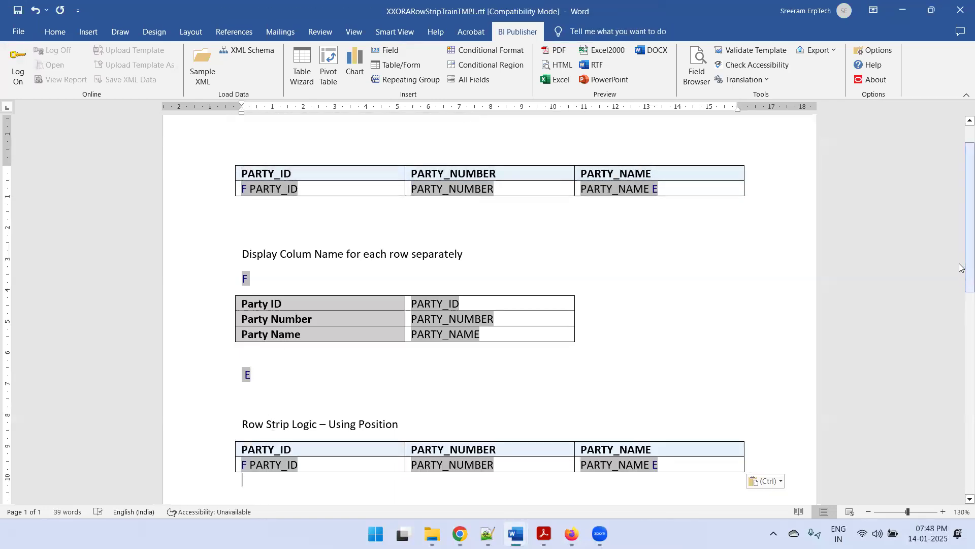
scroll(960, 270, "down", 3)
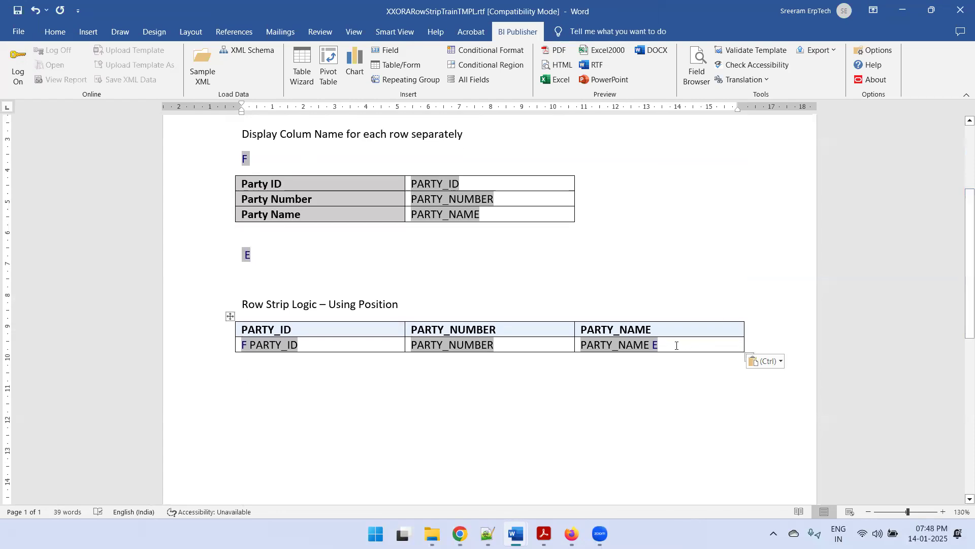
left_click(677, 346)
key("Tab")
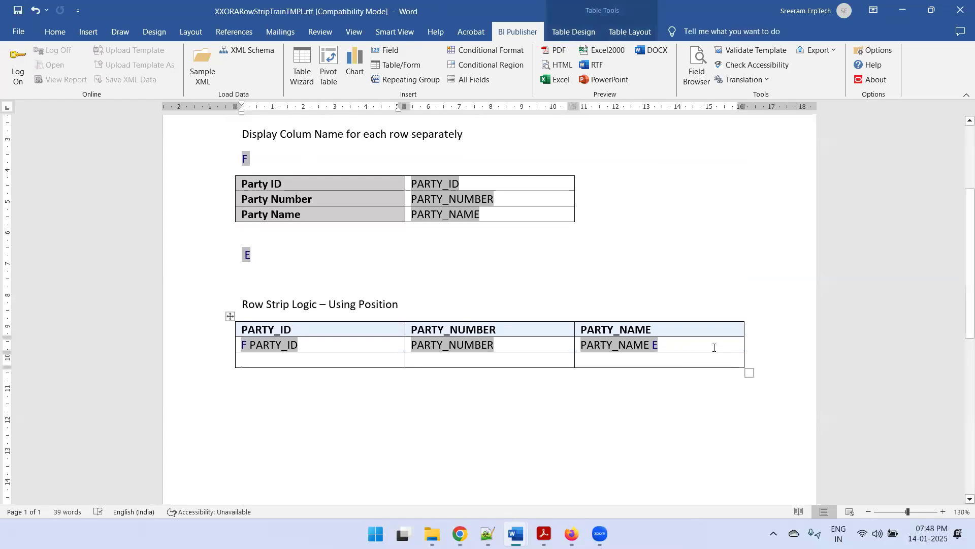
left_click_drag(603, 345, 377, 343)
key("ctrl+c")
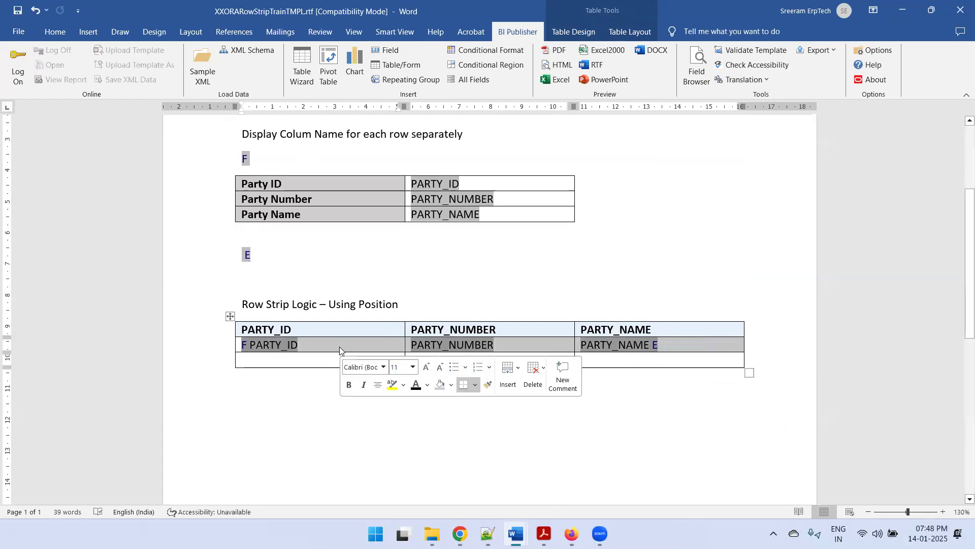
left_click(289, 360)
key("ctrl+v")
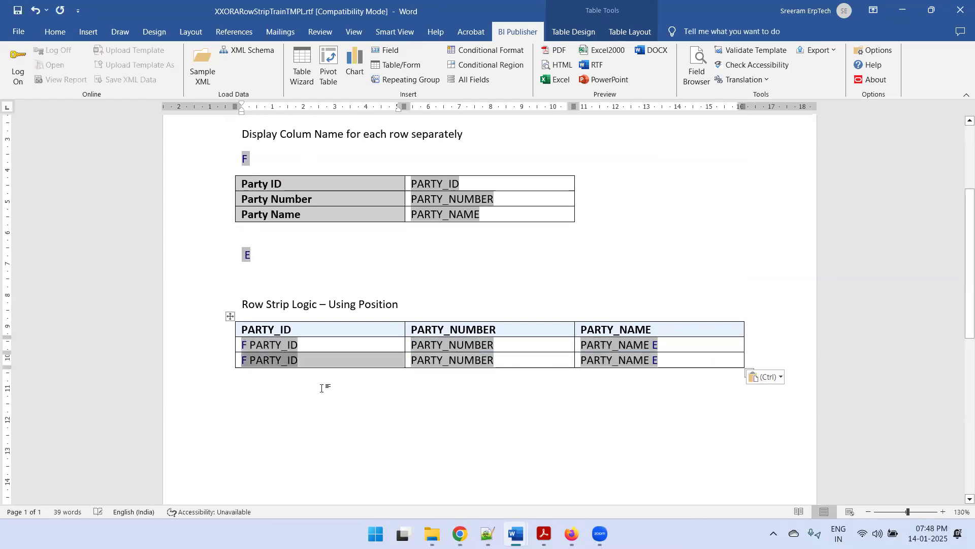
left_click(500, 393)
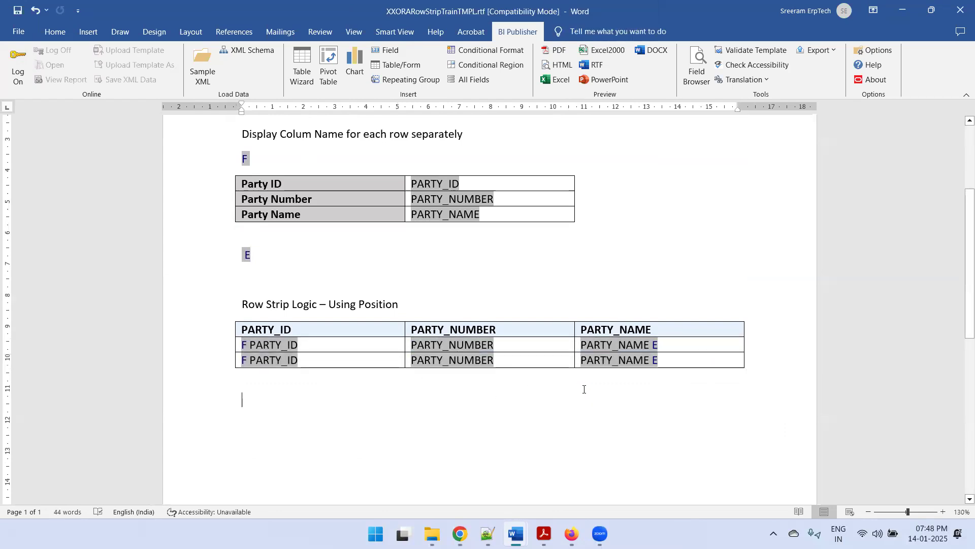
Insert a column right of PARTY_ID headed 'Position FUnction'
left_click(327, 326)
right_click(326, 325)
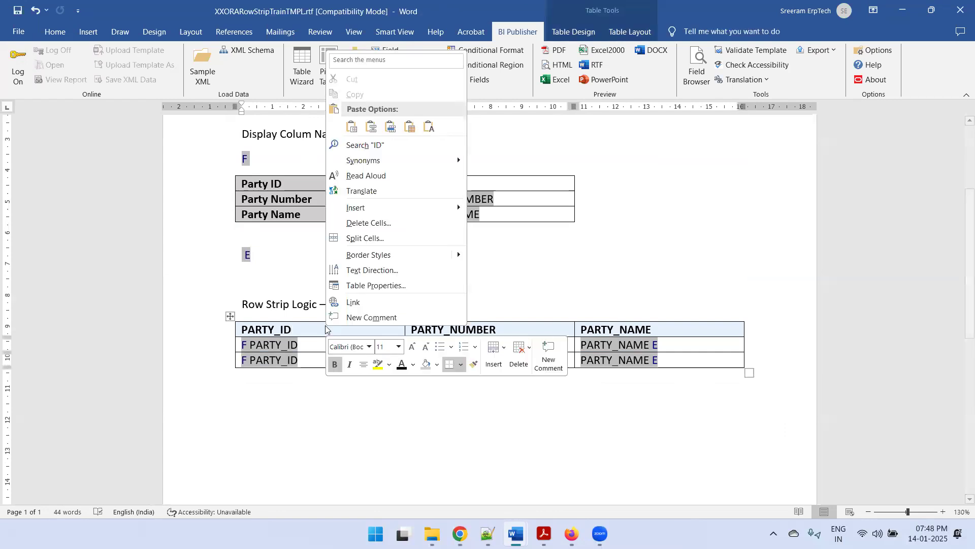
mouse_move(428, 213)
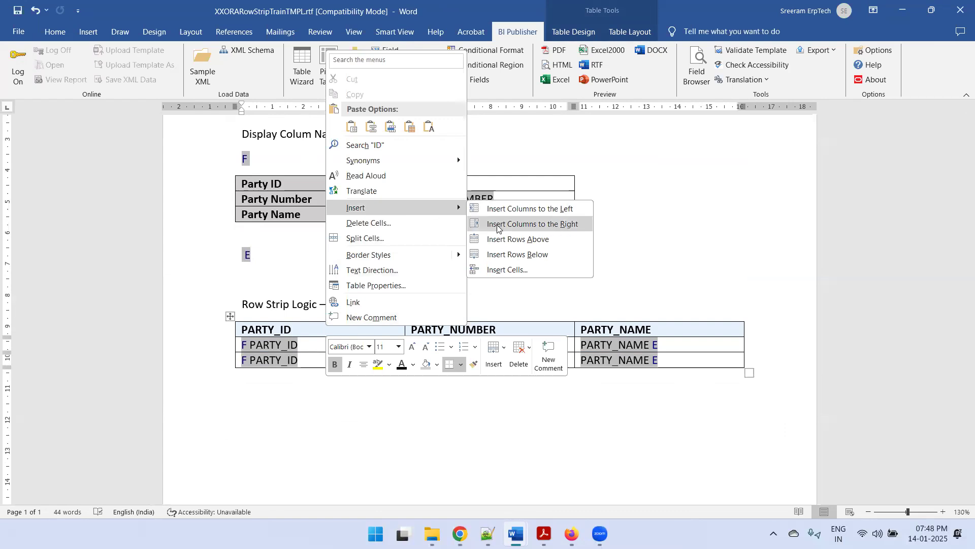
left_click(526, 225)
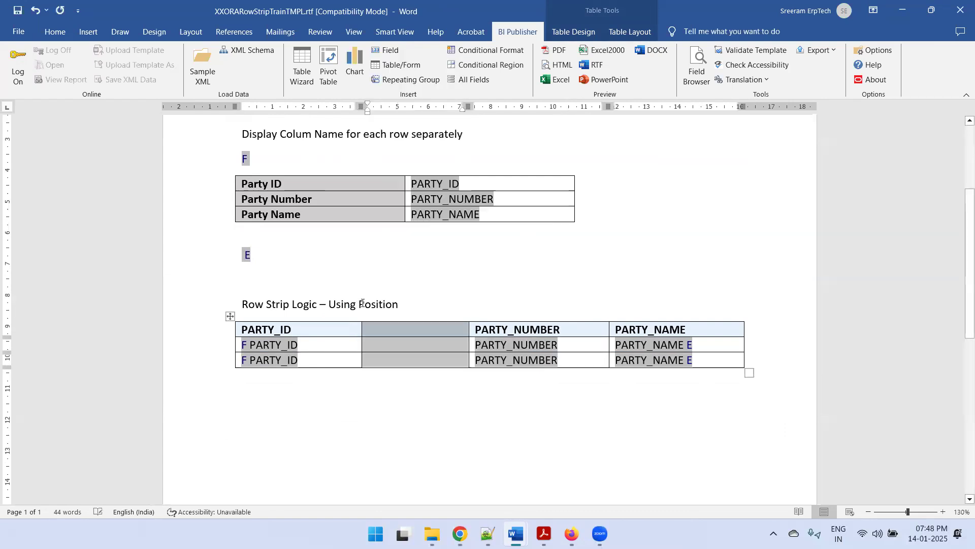
left_click(384, 330)
type("Position FUnction")
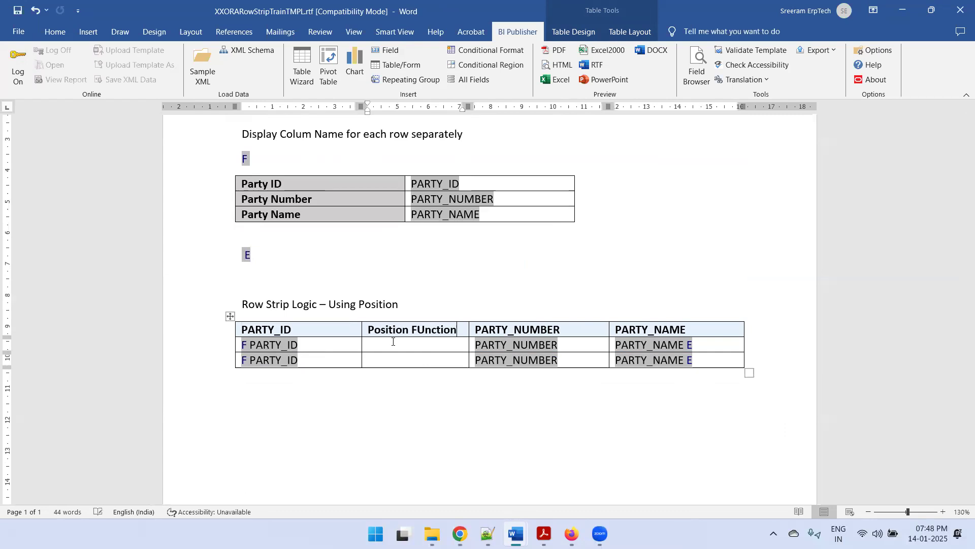
Select the line 9 position() mod 2=1 condition in the ROWStripingNotes.txt notes
left_click(488, 533)
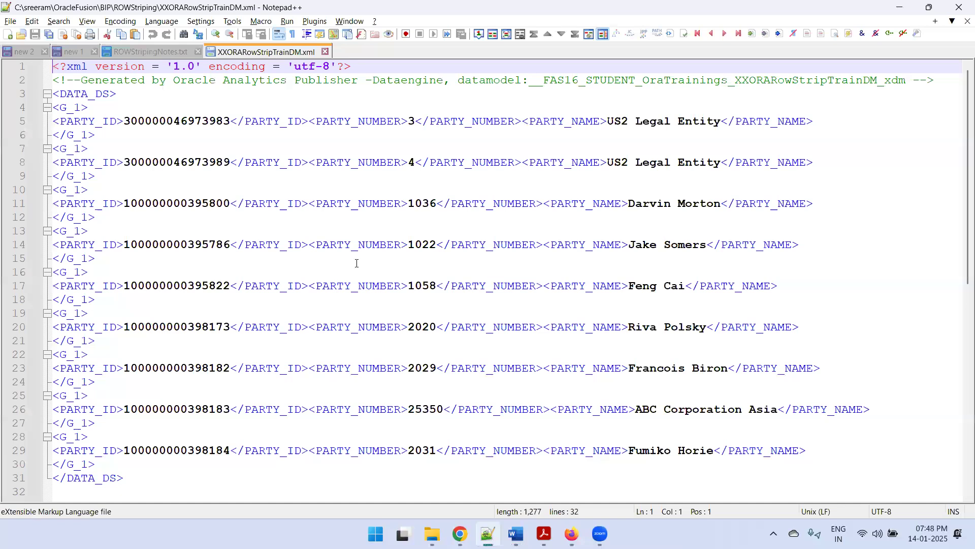
left_click(164, 53)
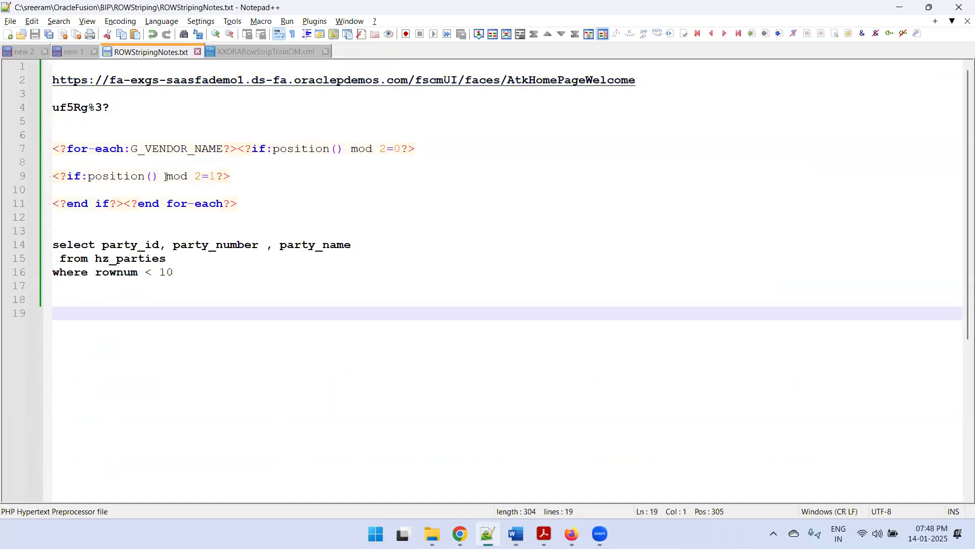
left_click_drag(165, 176, 101, 177)
key("shift+Left")
key("shift+Left")
key("shift+Left")
key("shift+Left")
key("shift+Left")
key("ctrl+c")
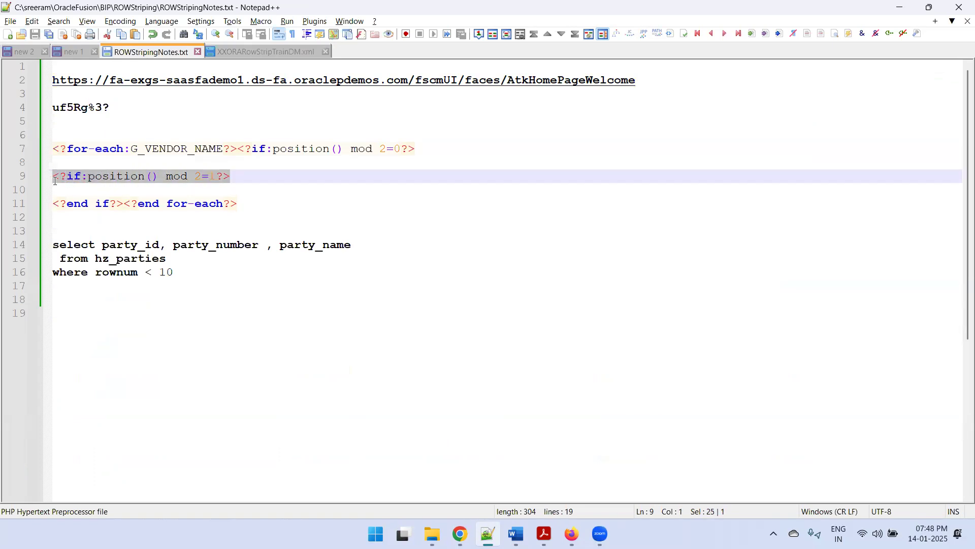
Paste the condition into Word's first Position cell and remove its if: prefix
key("alt+Tab")
left_click(403, 345)
key("ctrl+v")
left_click(391, 345)
key("BackSpace")
key("BackSpace")
key("BackSpace")
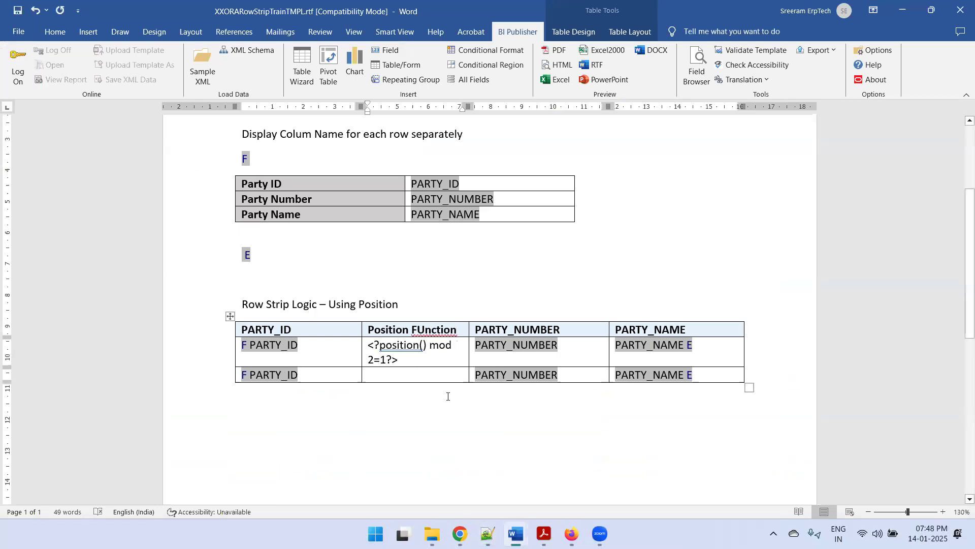
Make both Position cells read <?position()?> and correct the header to 'Position Function'
left_click(428, 350)
key("Delete")
key("Delete")
key("Delete")
key("Delete")
key("Delete")
key("Delete")
key("Delete")
key("Delete")
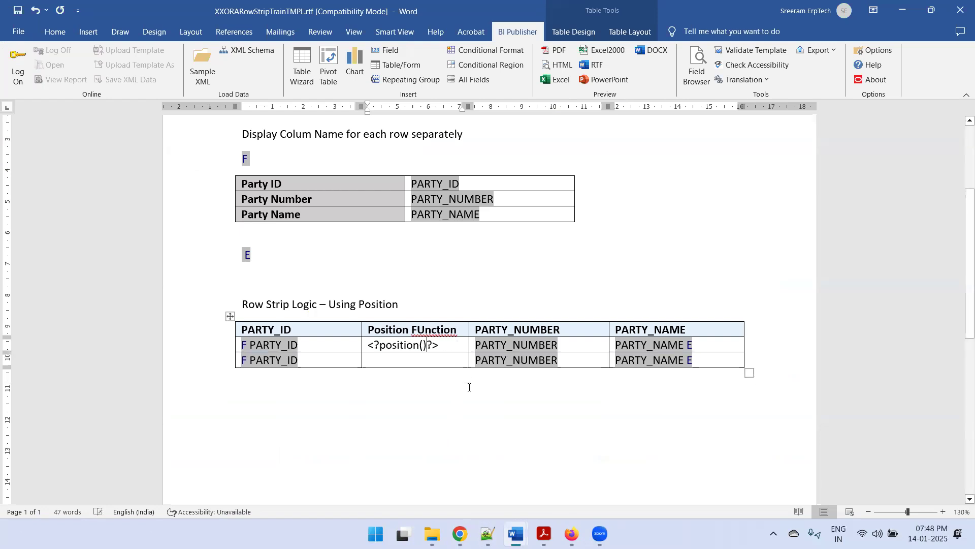
type("?")
left_click_drag(445, 343, 371, 357)
key("ctrl+c")
left_click(372, 358)
key("ctrl+v")
right_click(427, 333)
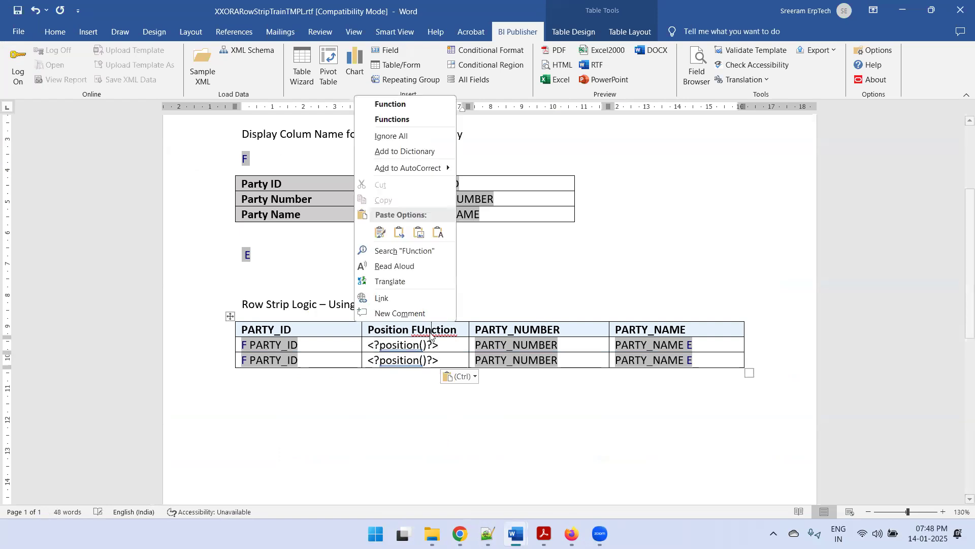
left_click(398, 109)
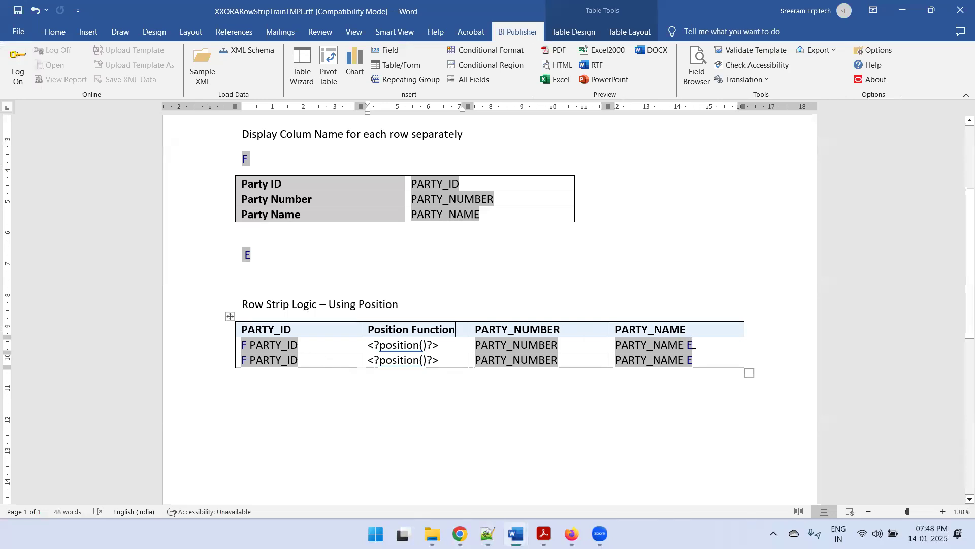
Shade the row-strip table's first data row grey
left_click_drag(696, 344, 331, 345)
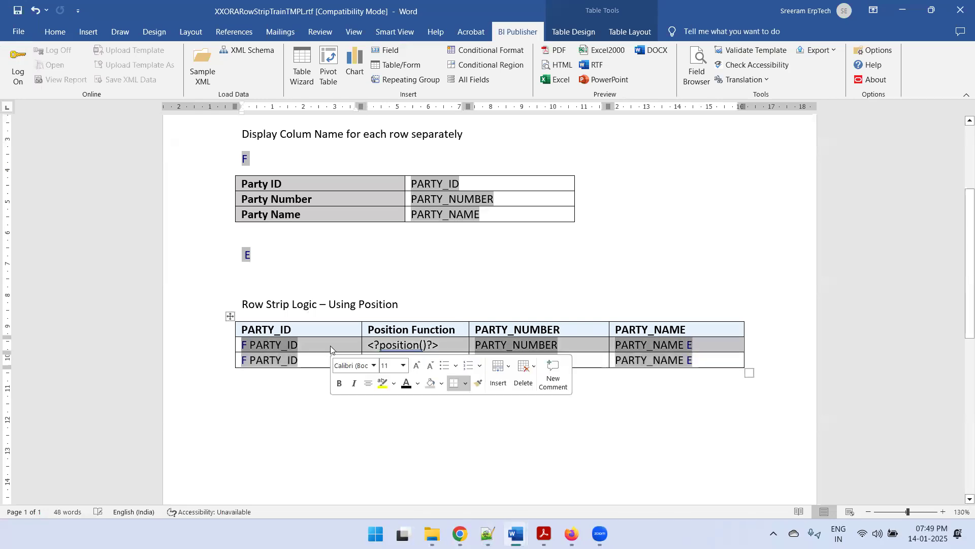
left_click(581, 32)
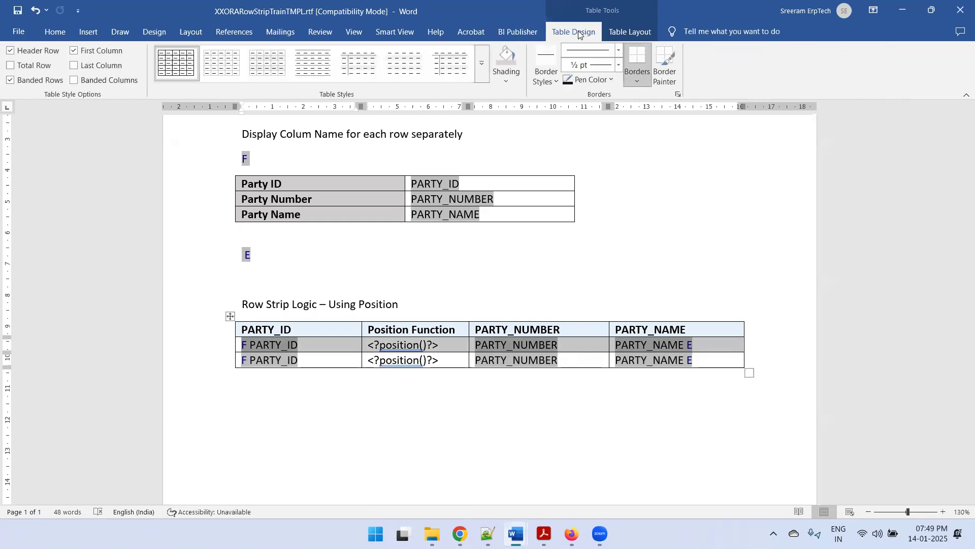
left_click(510, 71)
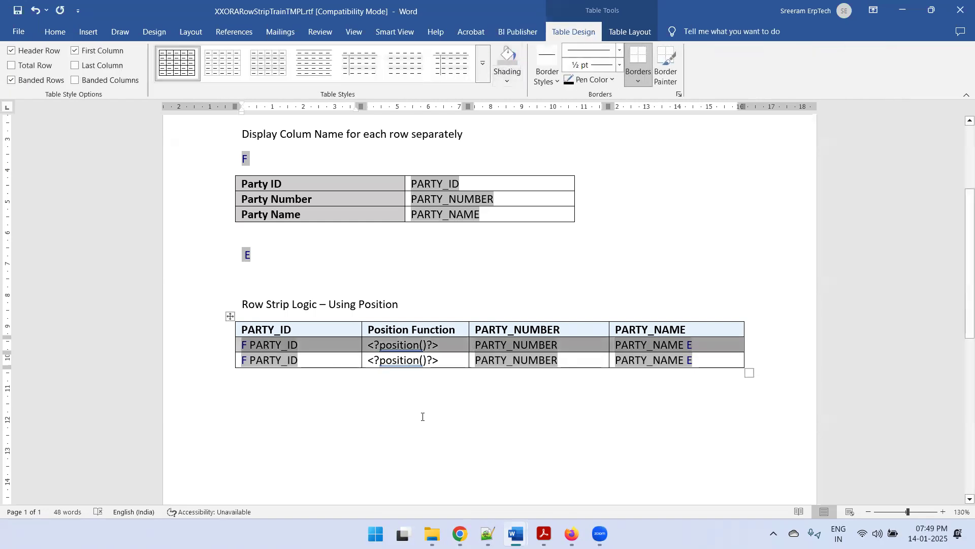
left_click(503, 400)
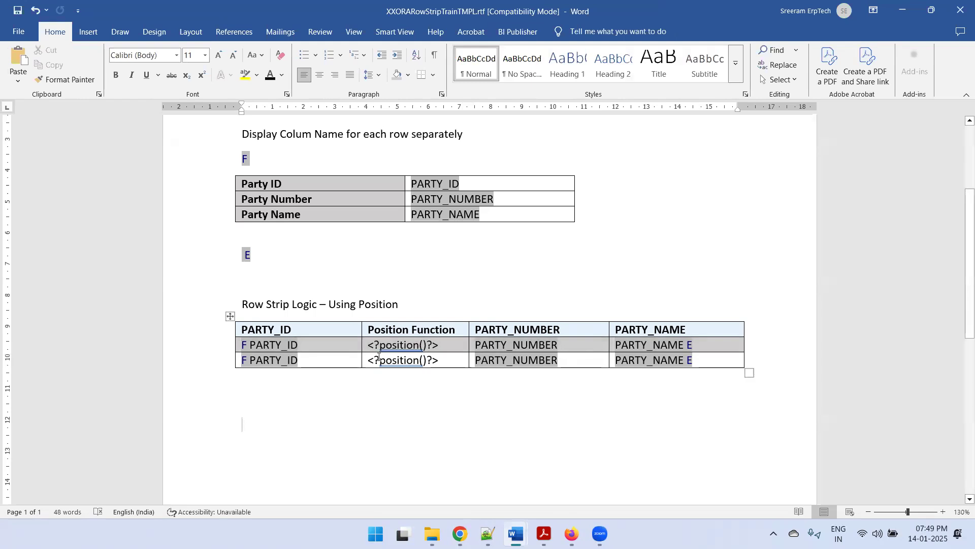
key("alt+Tab")
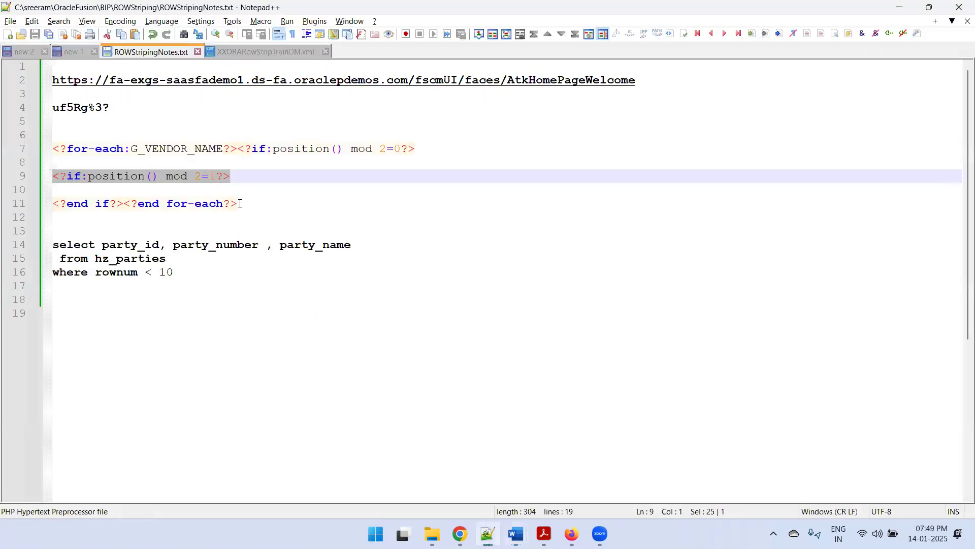
Restore the accidentally cut <?if:position() mod 2=1?> condition on line 9 and reselect it
key("ctrl+x")
key("alt+Tab")
key("alt+Tab")
key("ctrl+z")
left_click_drag(231, 176, 53, 176)
key("alt+Tab")
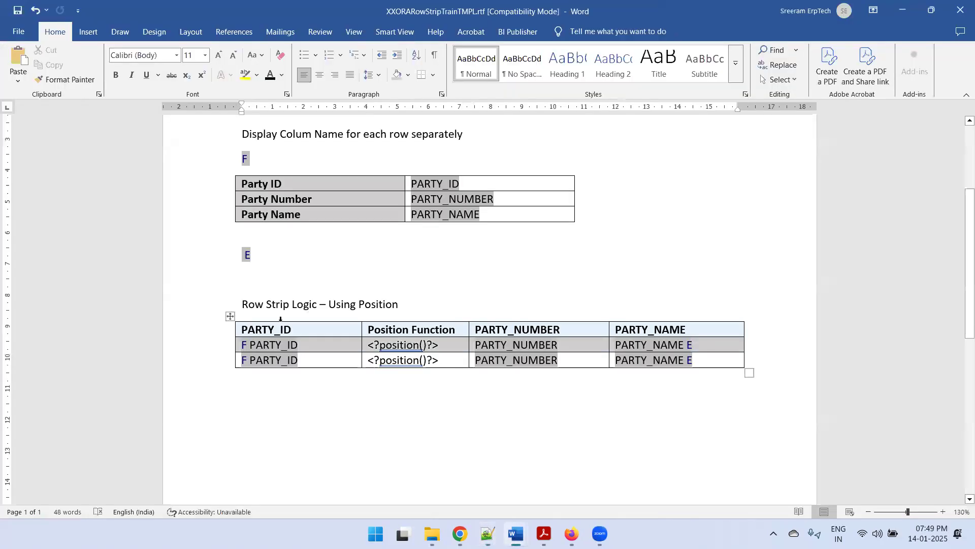
Inspect the F field's properties and <?ref:xdo0001?> help text, cancel both, and open the Field Browser
double_click(244, 345)
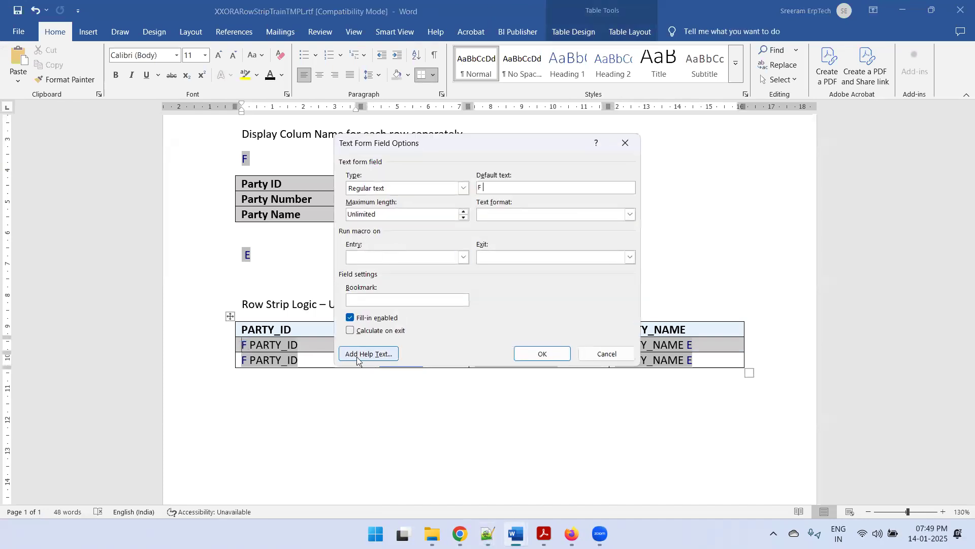
left_click(357, 359)
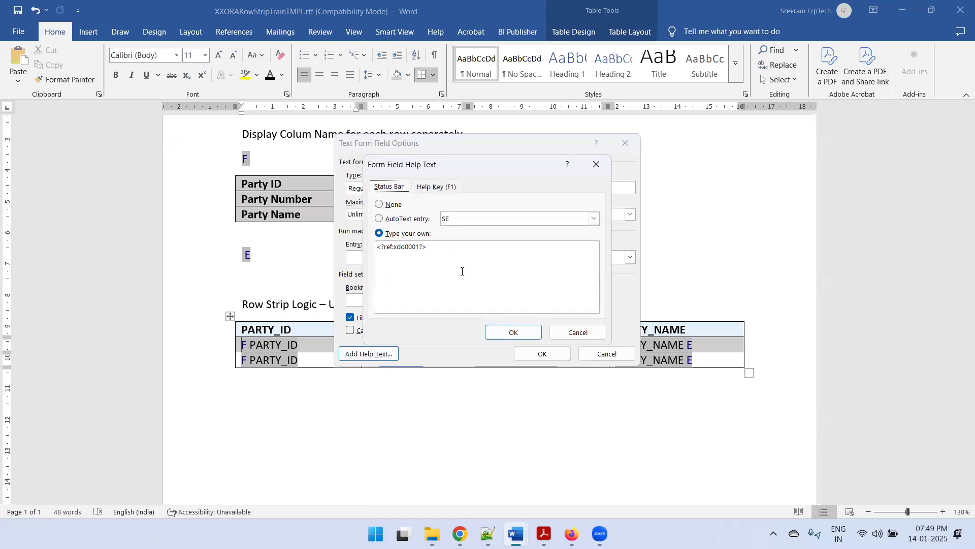
left_click(579, 333)
left_click(604, 355)
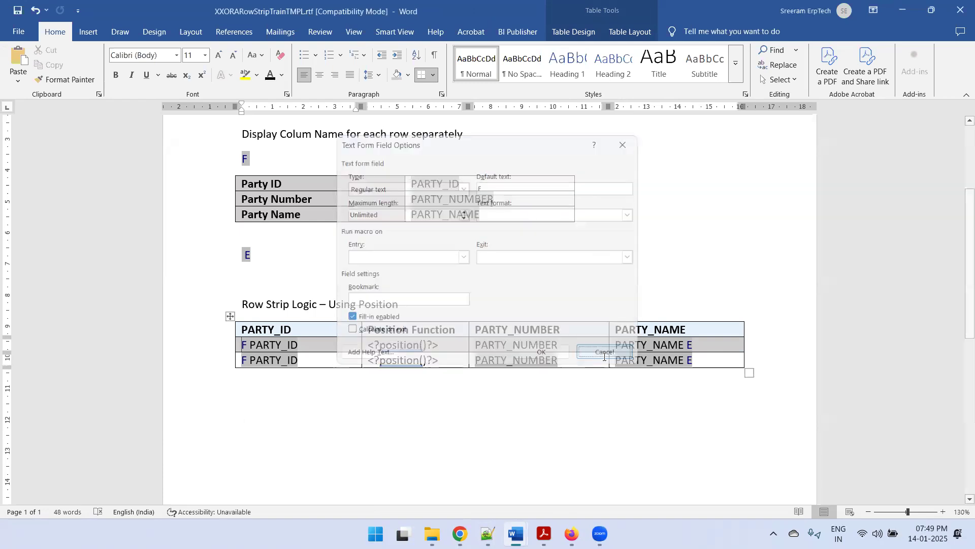
left_click(528, 34)
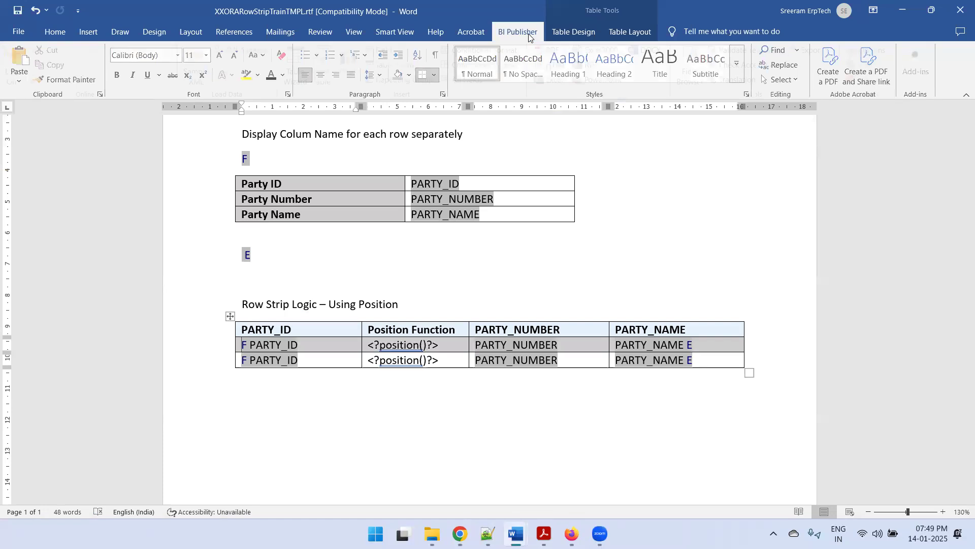
left_click(702, 81)
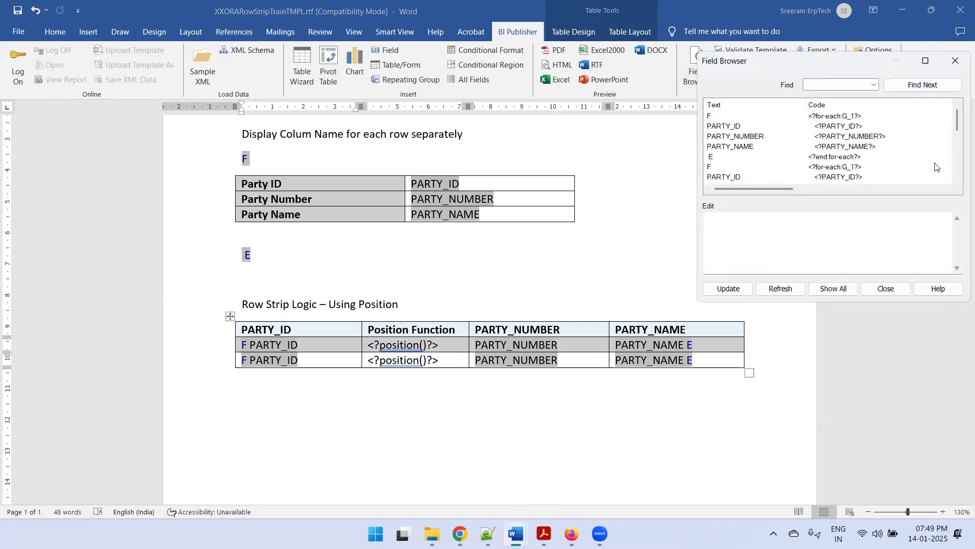
Append <?if:position() mod 2=1?> to the row-strip table's F <?for-each:G_1?> code and update it
left_click_drag(954, 127, 953, 201)
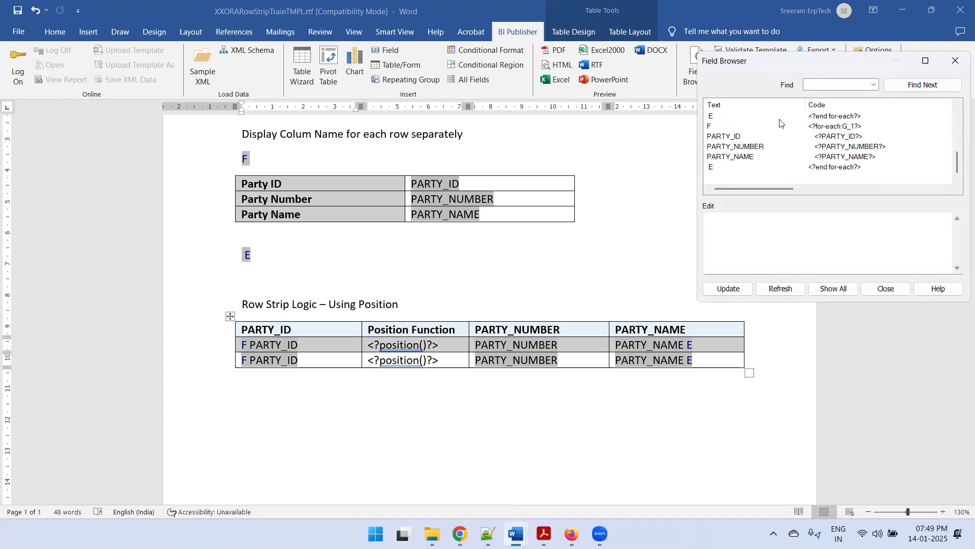
left_click(719, 127)
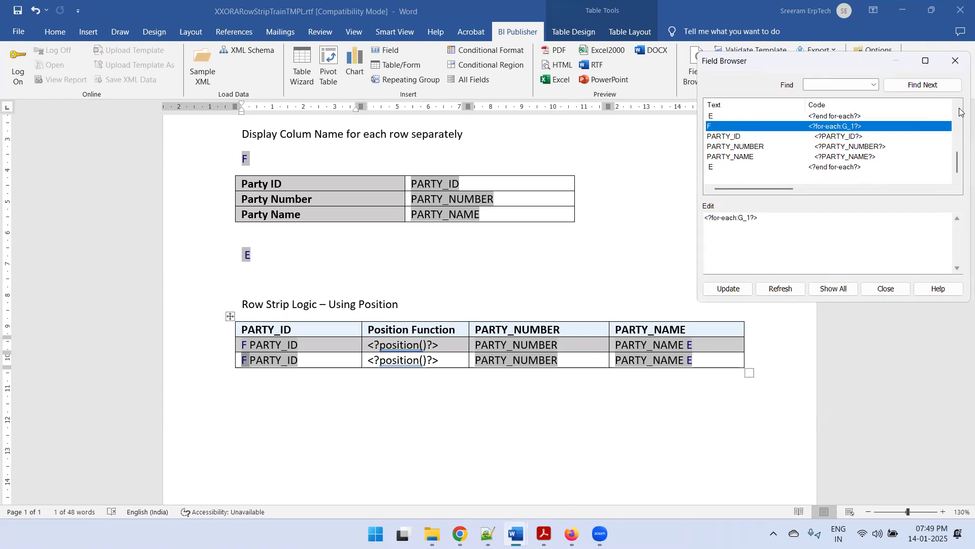
left_click(957, 104)
left_click(957, 104)
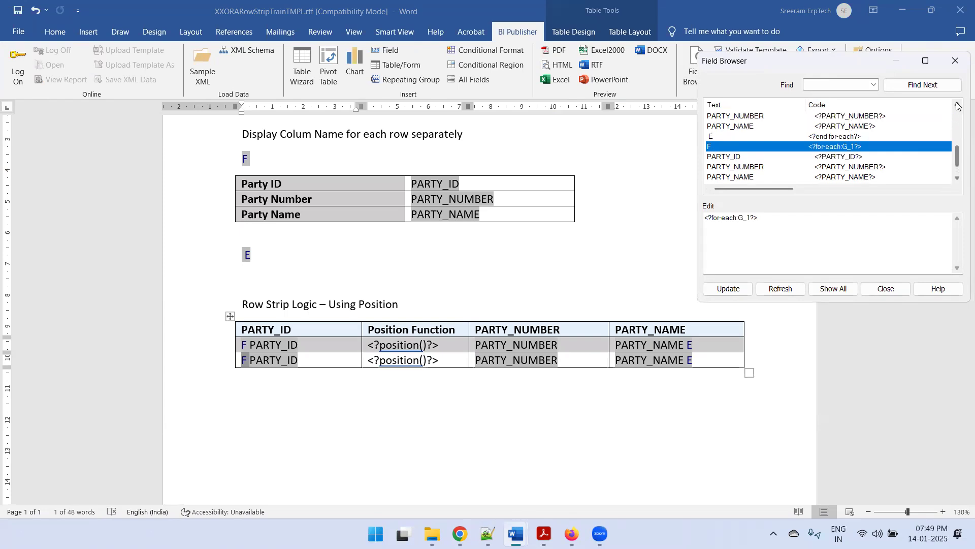
left_click(958, 104)
left_click(957, 103)
left_click(957, 104)
left_click(718, 127)
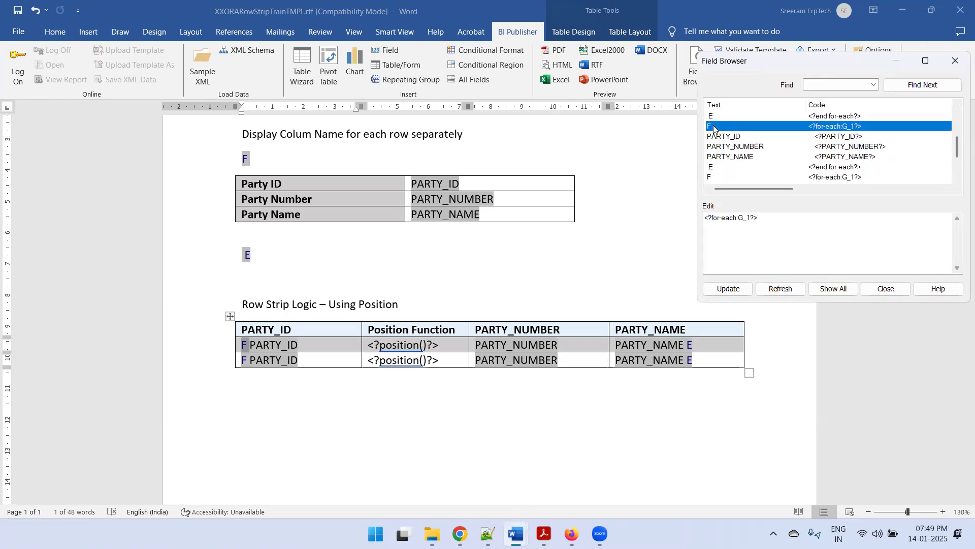
left_click(803, 221)
key("ctrl+v")
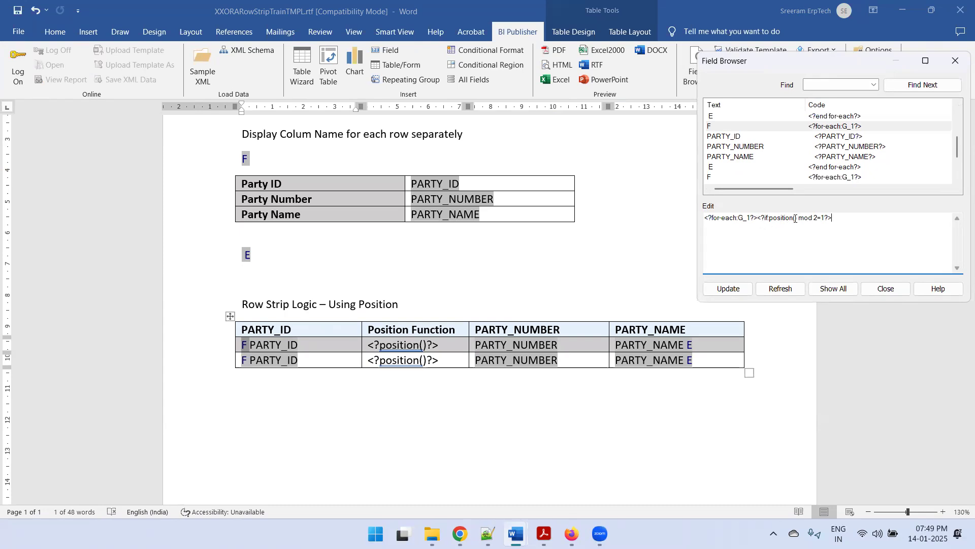
left_click(733, 293)
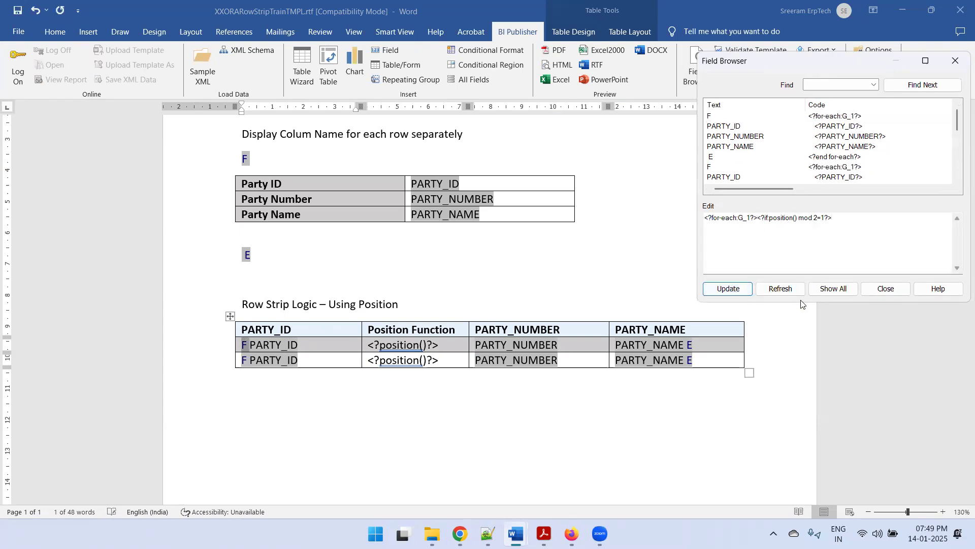